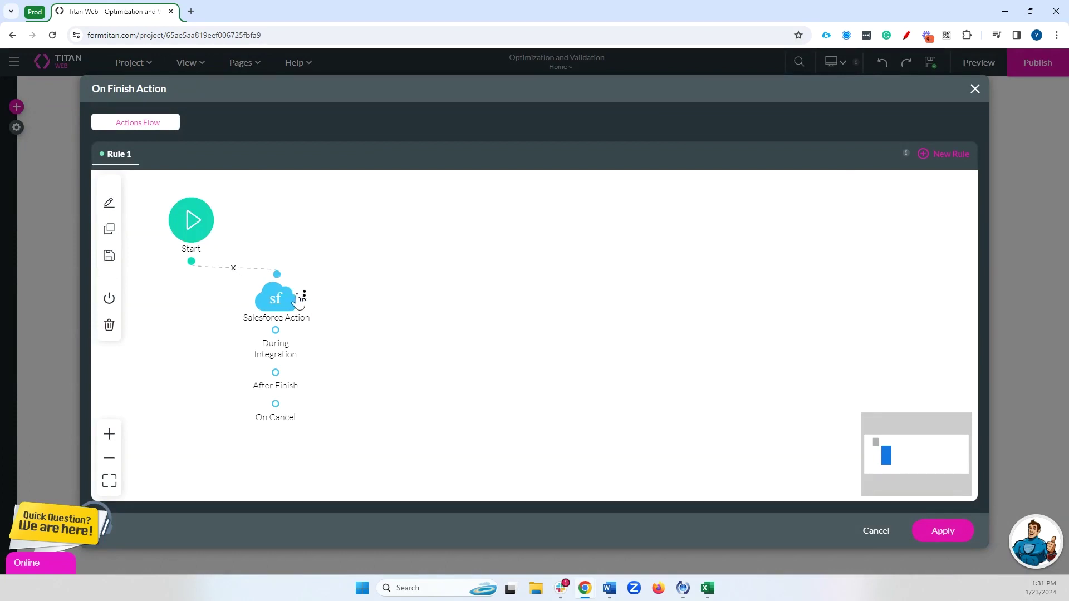
- Replace the existing node with a #1 Account (update) Salesforce Action that returns its ID to account_id
left_click(373, 319)
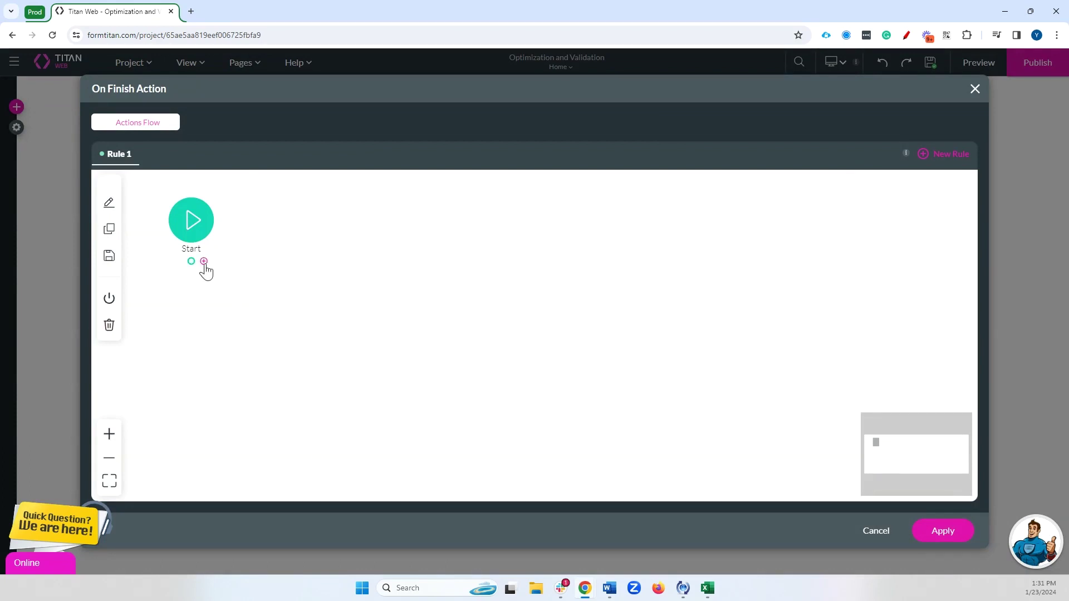
left_click(204, 262)
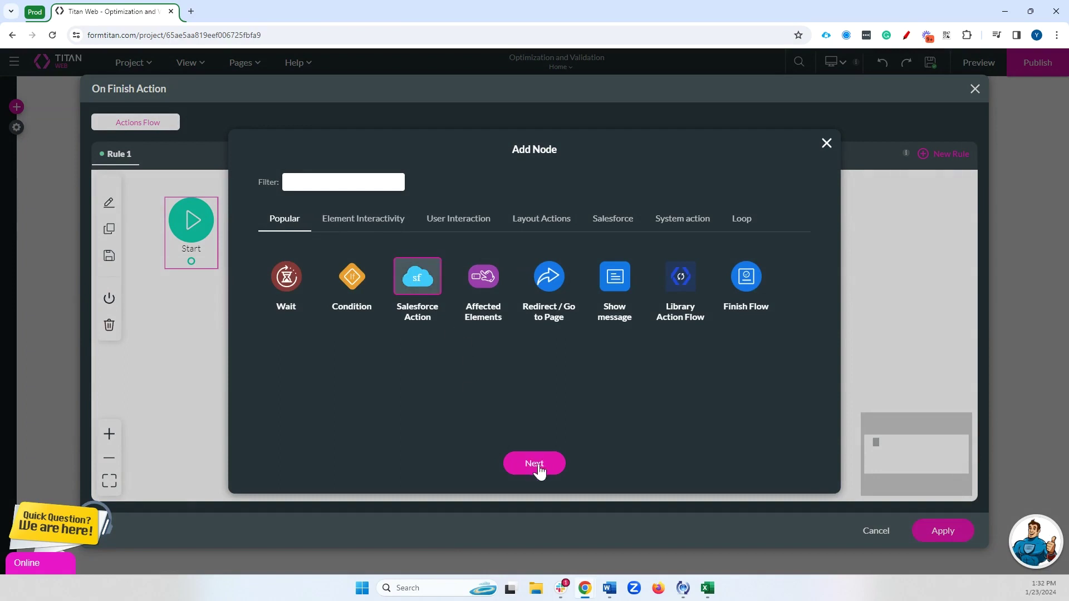
left_click(536, 466)
left_click(367, 236)
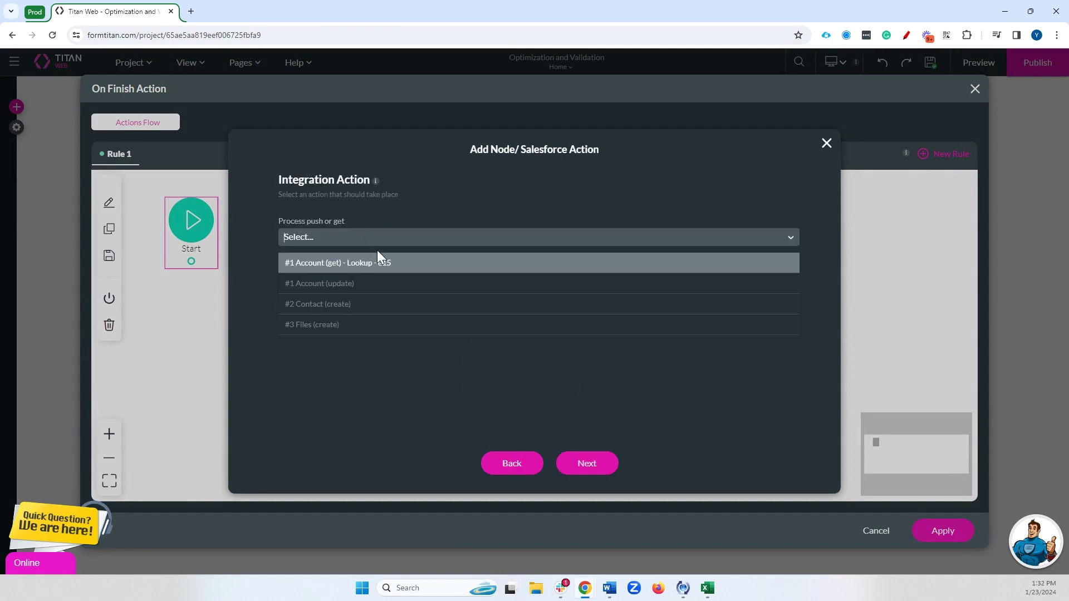
left_click(394, 285)
left_click(454, 295)
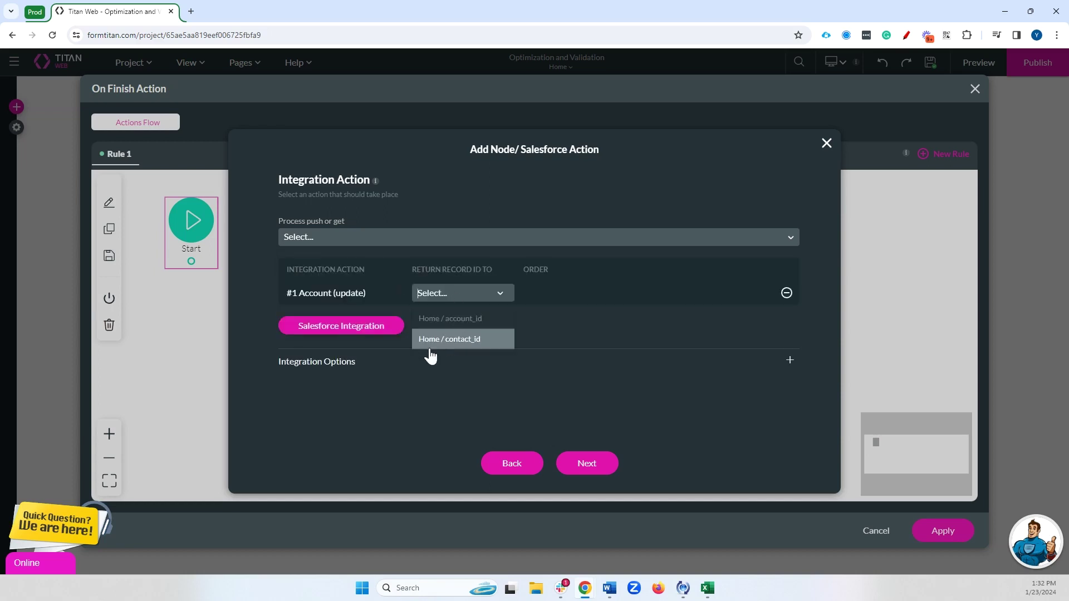
left_click(443, 320)
left_click(587, 464)
left_click(587, 464)
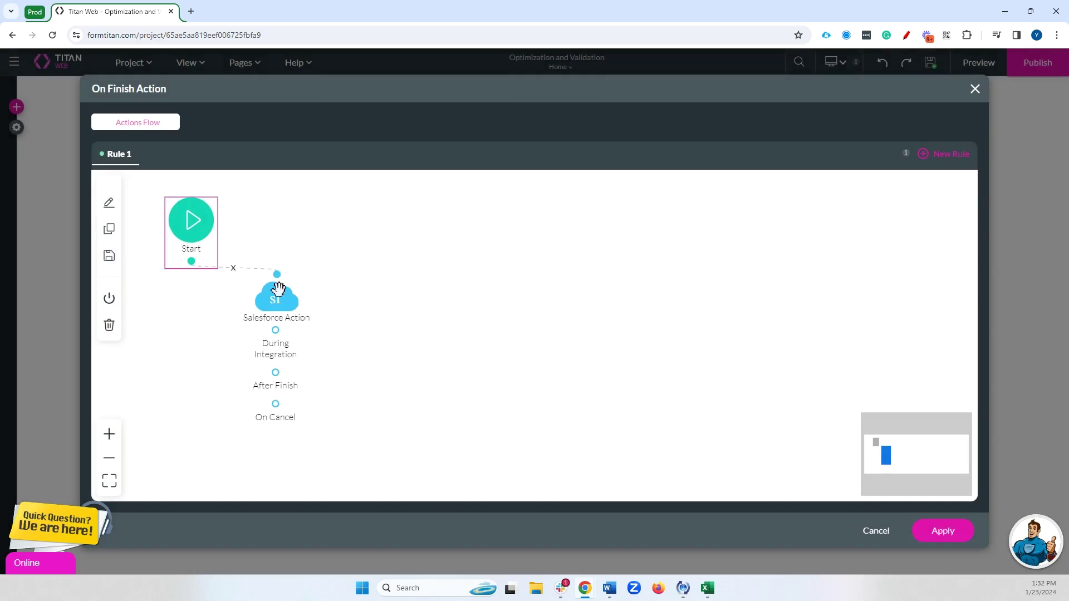
- Chain a #2 Contact (create) Salesforce Action that returns its record ID to contact_id
left_click(289, 373)
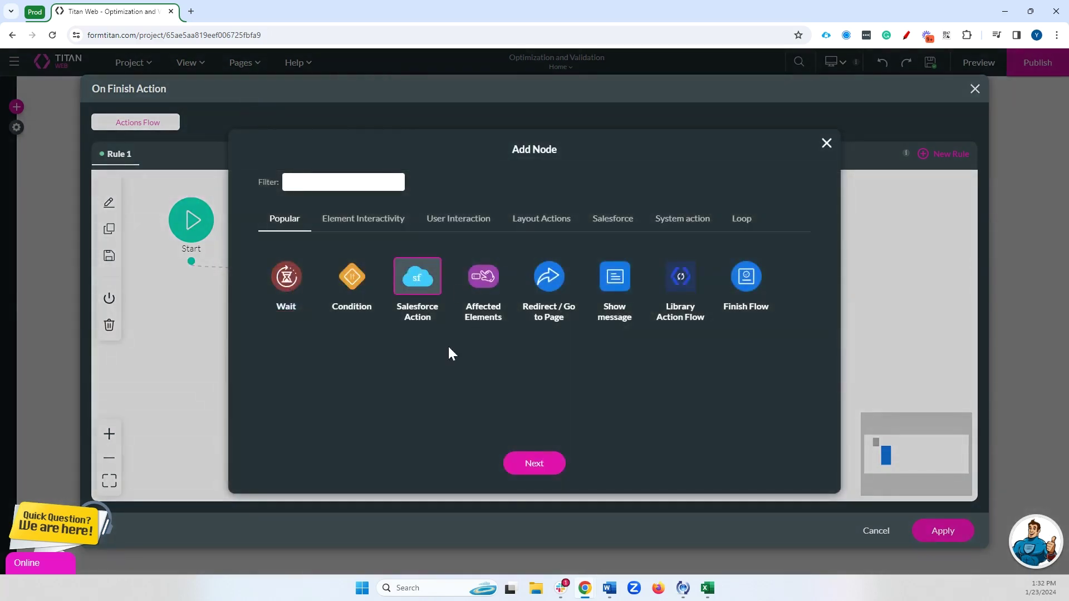
left_click(541, 463)
left_click(379, 242)
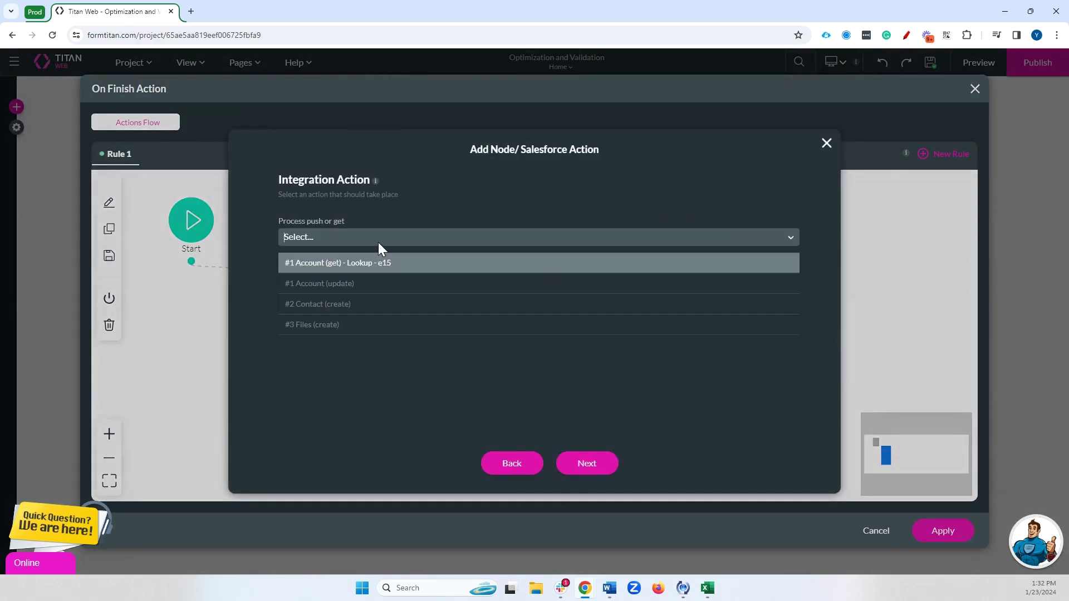
left_click(373, 318)
left_click(462, 293)
left_click(482, 339)
left_click(576, 463)
left_click(573, 466)
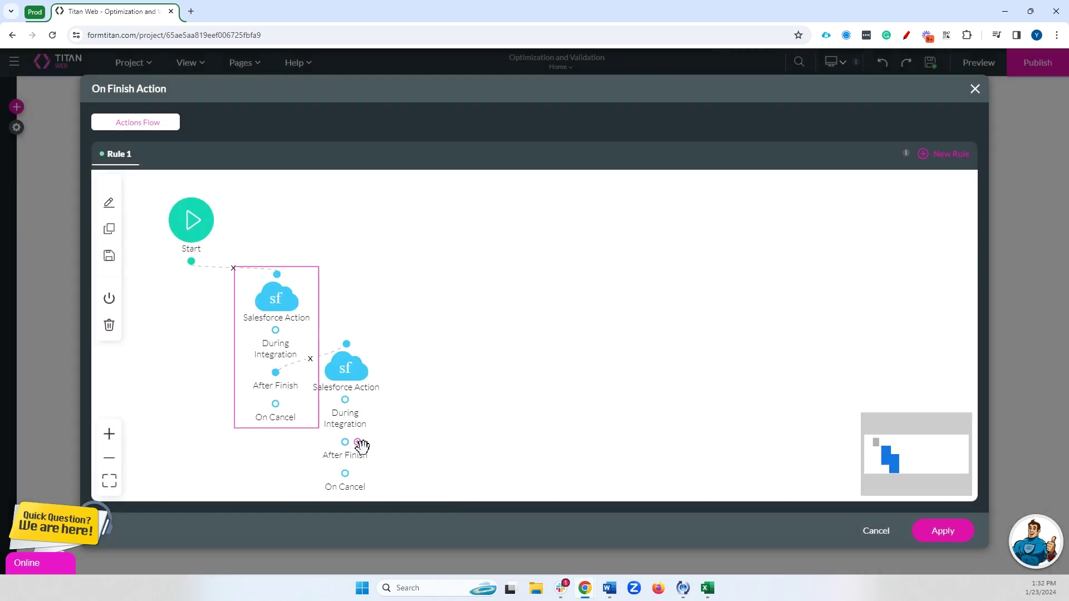
- Add a #3 Files (create) Salesforce Action, arrange the nodes side by side, and apply the flow
left_click(361, 445)
left_click(429, 275)
left_click(534, 464)
left_click(349, 238)
left_click(343, 324)
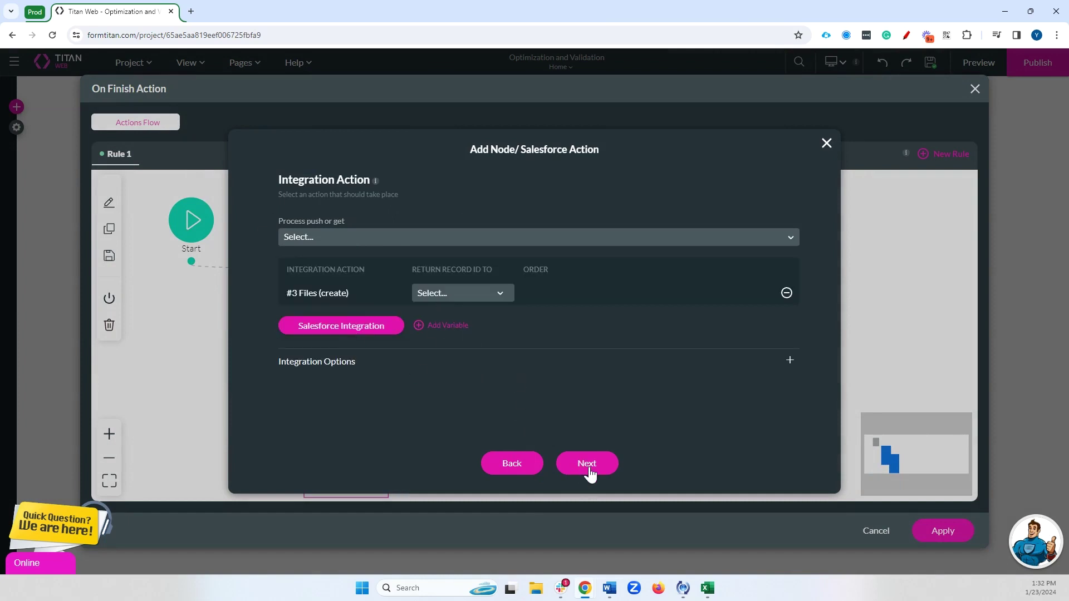
left_click(585, 464)
left_click_drag(425, 437, 496, 366)
left_click_drag(346, 369, 379, 365)
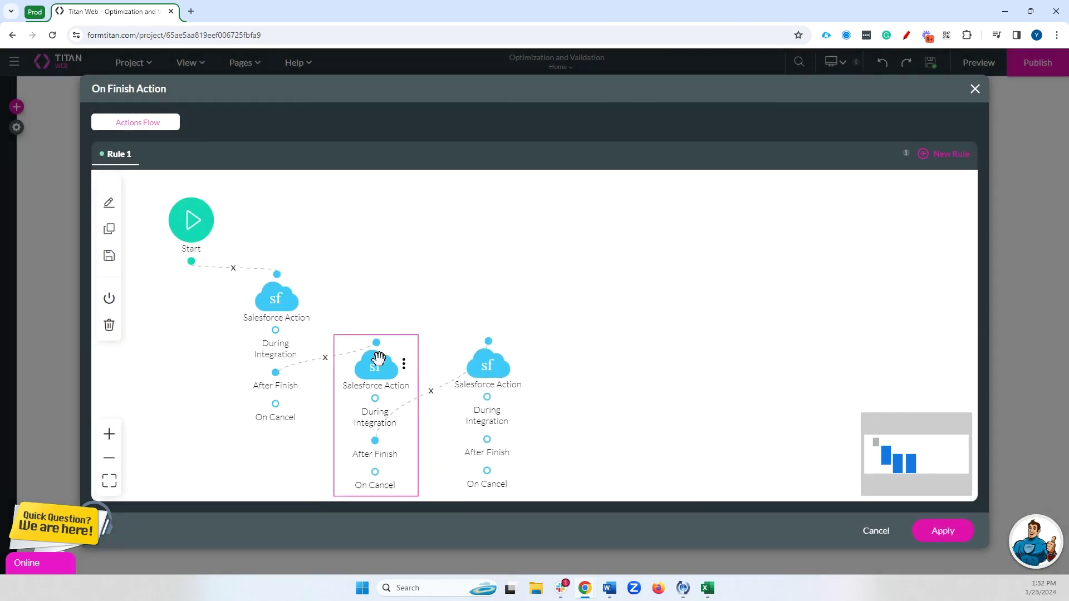
left_click(942, 530)
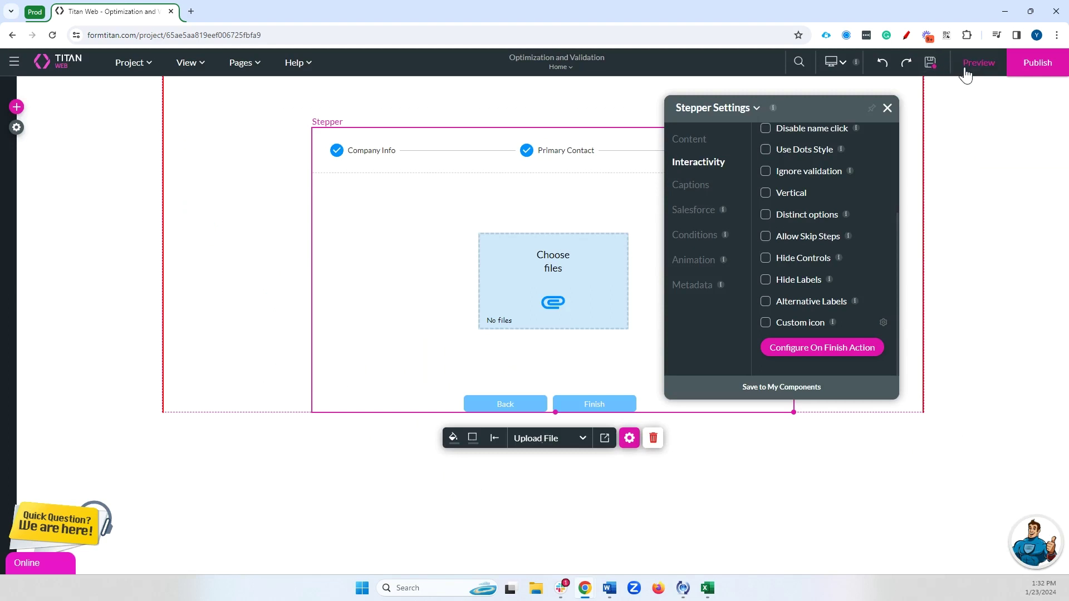
- Preview the form, look up Titan as the Company and choose Agriculture as the Industry
left_click(978, 62)
left_click(506, 195)
type("un")
key("BackSpace")
key("BackSpace")
type("tita")
left_click(468, 218)
left_click(550, 226)
left_click(539, 258)
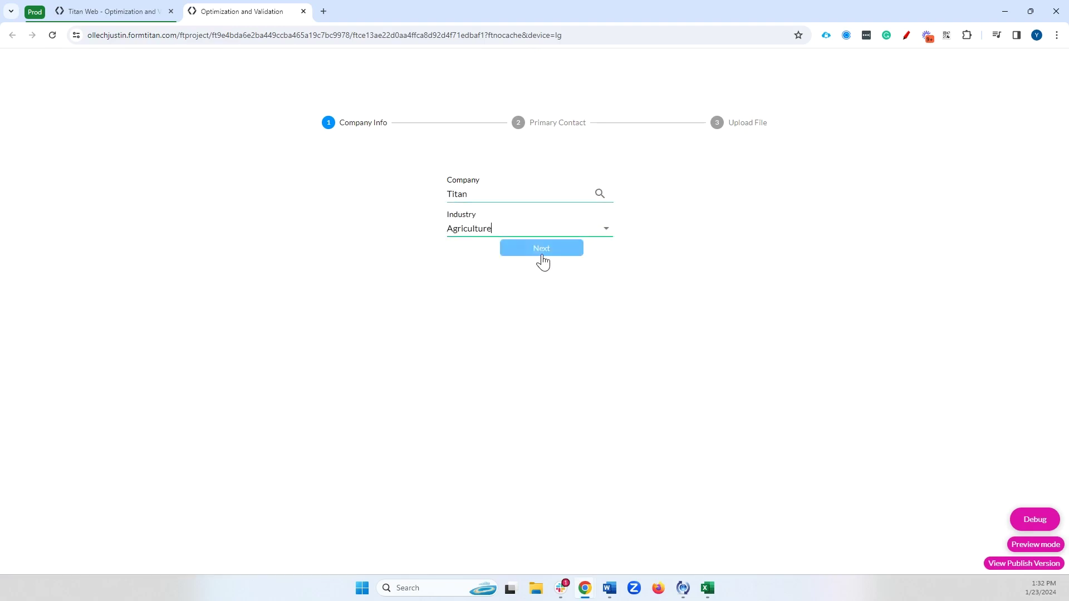
left_click(541, 246)
- Enter the primary contact's first name, last name and e-mail, attach an image file, and finish
left_click(512, 210)
type("Bi")
key("Tab")
type("S")
left_click(524, 277)
left_click(543, 274)
left_click(555, 304)
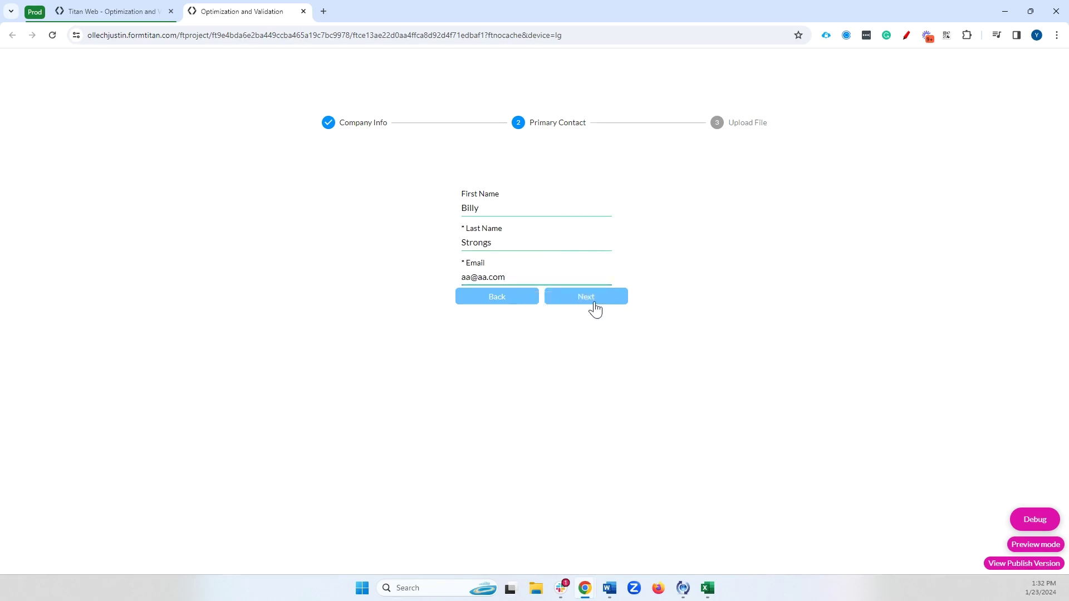
left_click(579, 297)
double_click(127, 186)
left_click(584, 381)
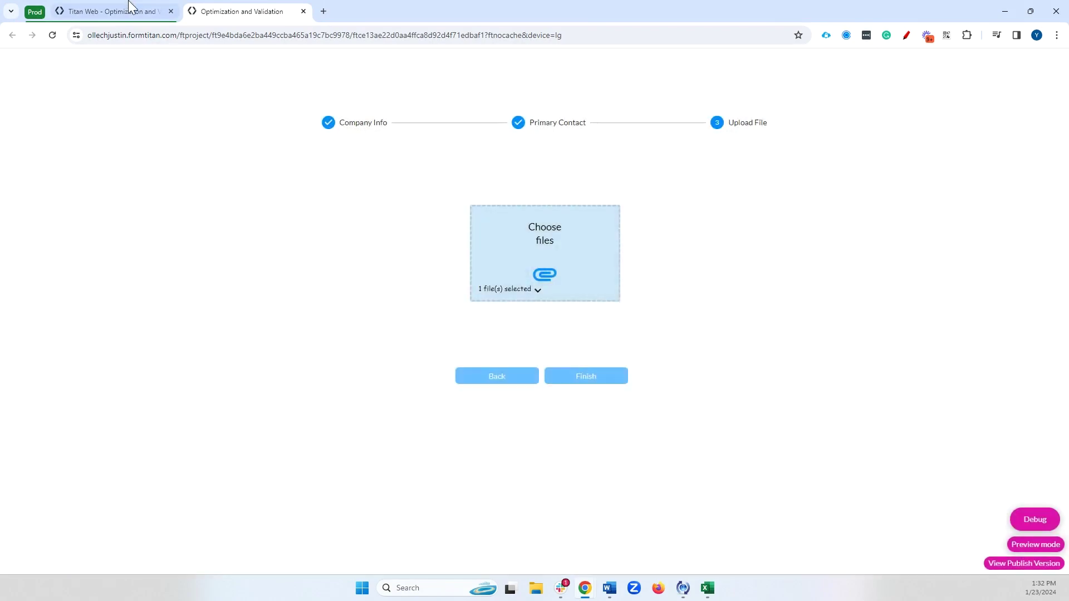
- Find the Files (create) record in the Salesforce Integration Logs, then reopen the On Finish flow
left_click(118, 6)
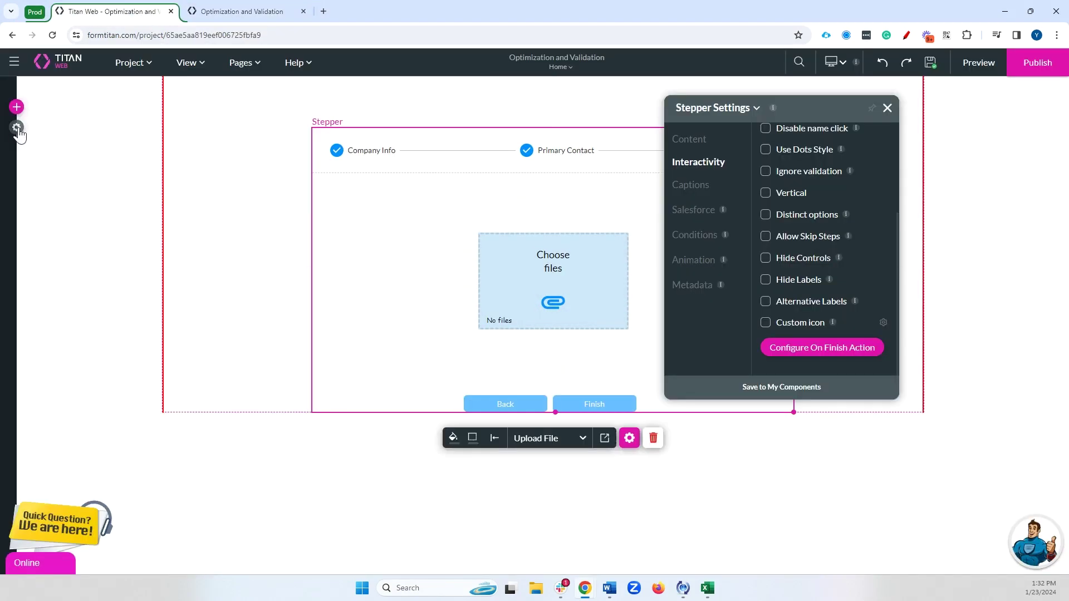
left_click(17, 127)
left_click(31, 238)
left_click(311, 319)
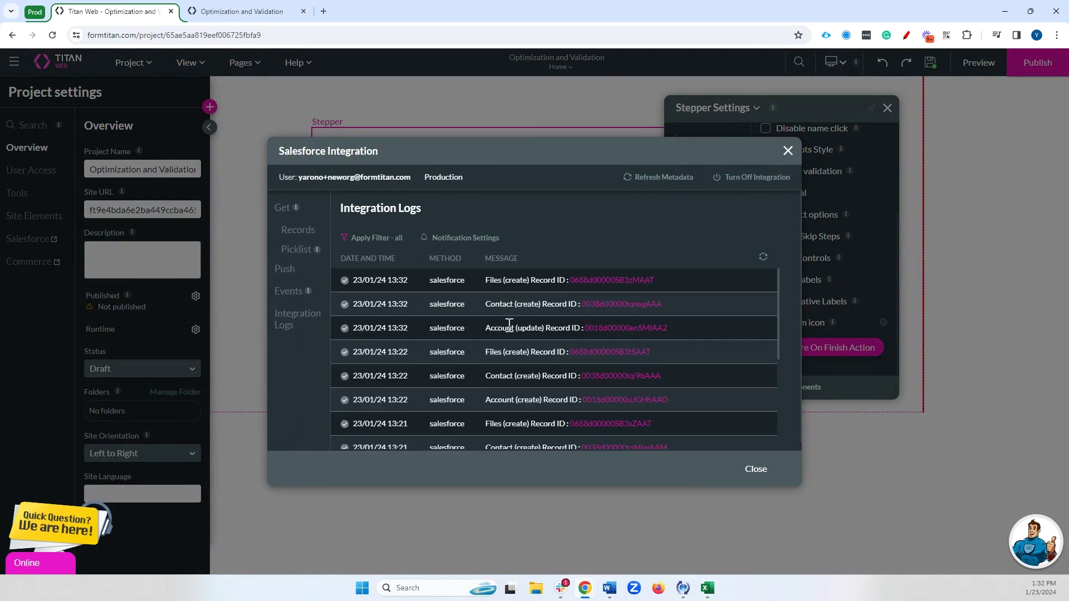
left_click(506, 305)
left_click_drag(503, 280, 561, 281)
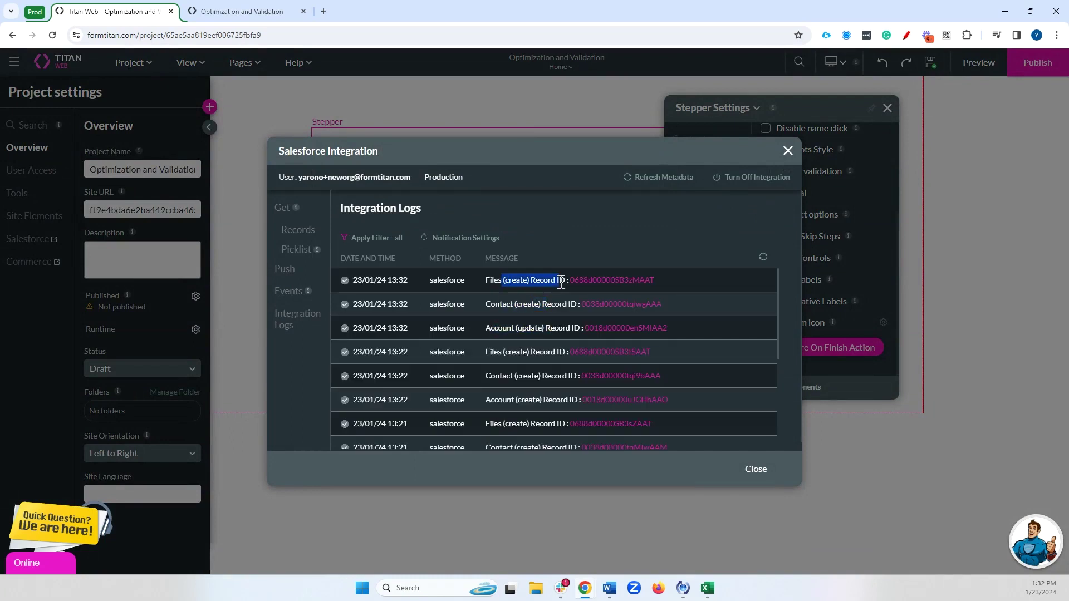
left_click(787, 151)
left_click(810, 344)
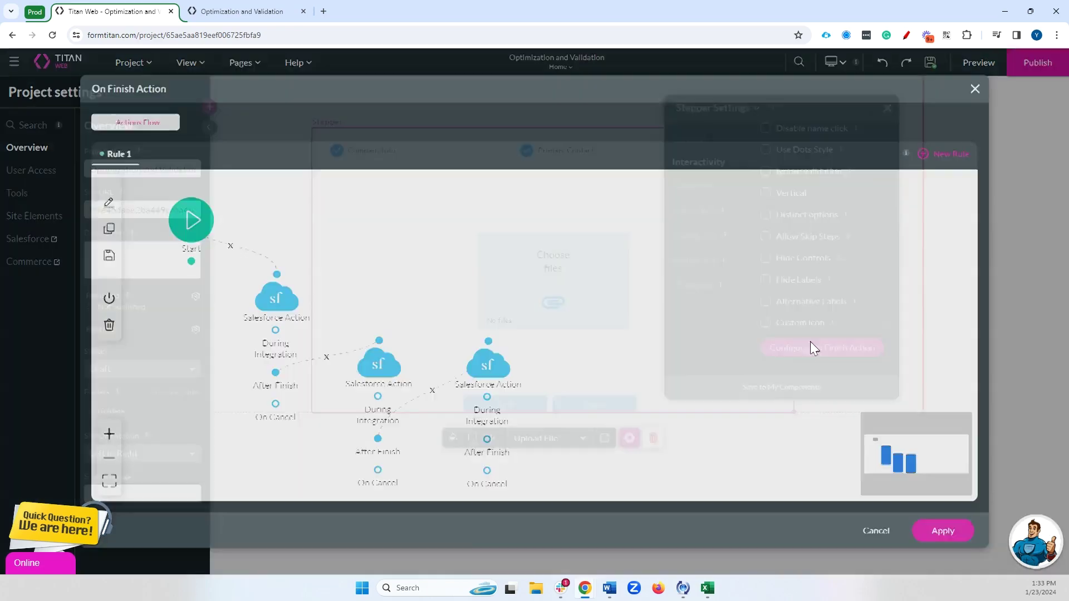
- Delete the second and third Salesforce Action nodes from the flow
left_click_drag(503, 372, 612, 334)
left_click_drag(379, 368, 451, 336)
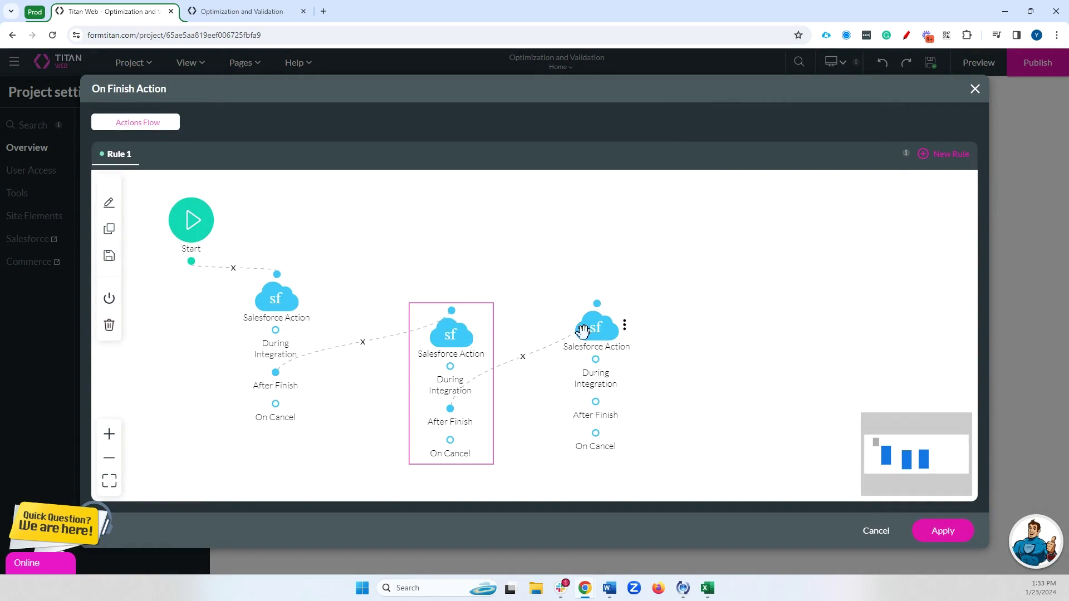
mouse_move(444, 336)
left_click(479, 334)
left_click(540, 355)
left_click(624, 326)
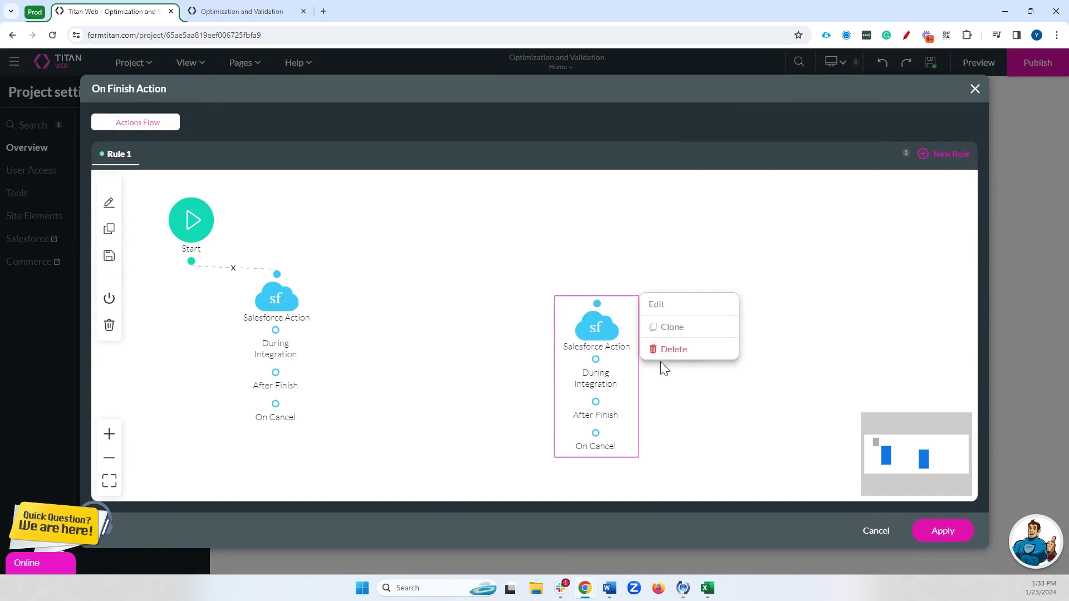
left_click(662, 359)
- Add #2 Contact (create) and #3 Files (create) to the first node, mapping the contact ID to contact_id
double_click(277, 297)
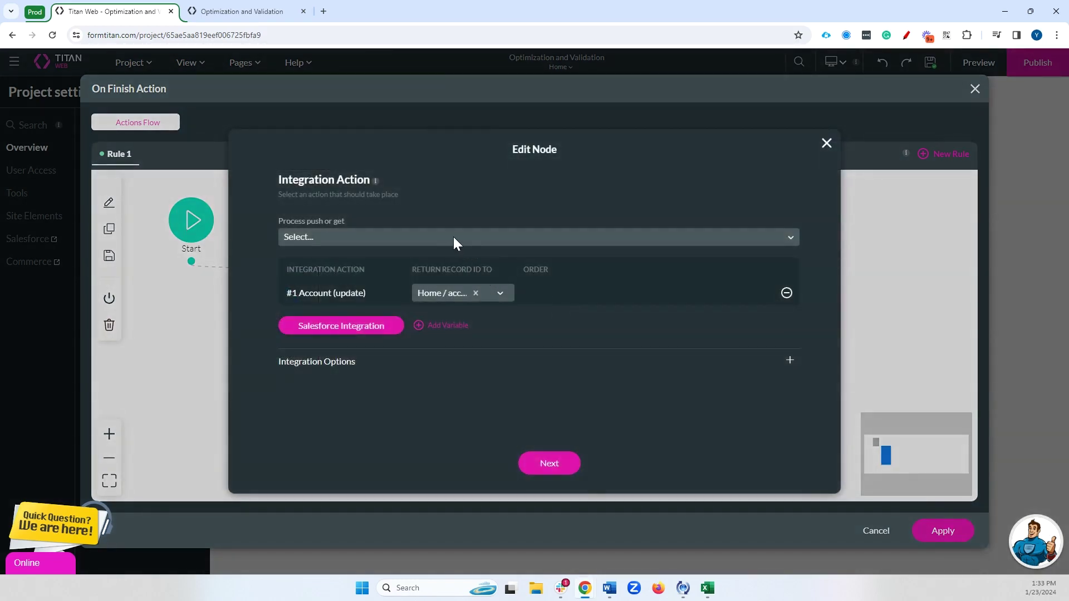
left_click(445, 236)
left_click(345, 284)
left_click(352, 237)
left_click(349, 285)
left_click(454, 317)
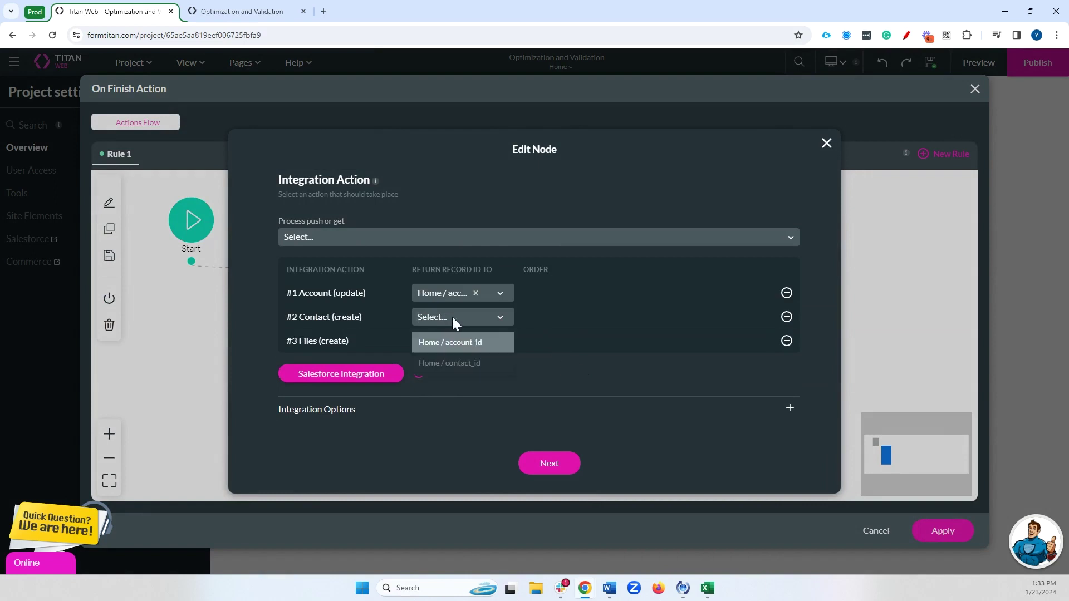
left_click(469, 363)
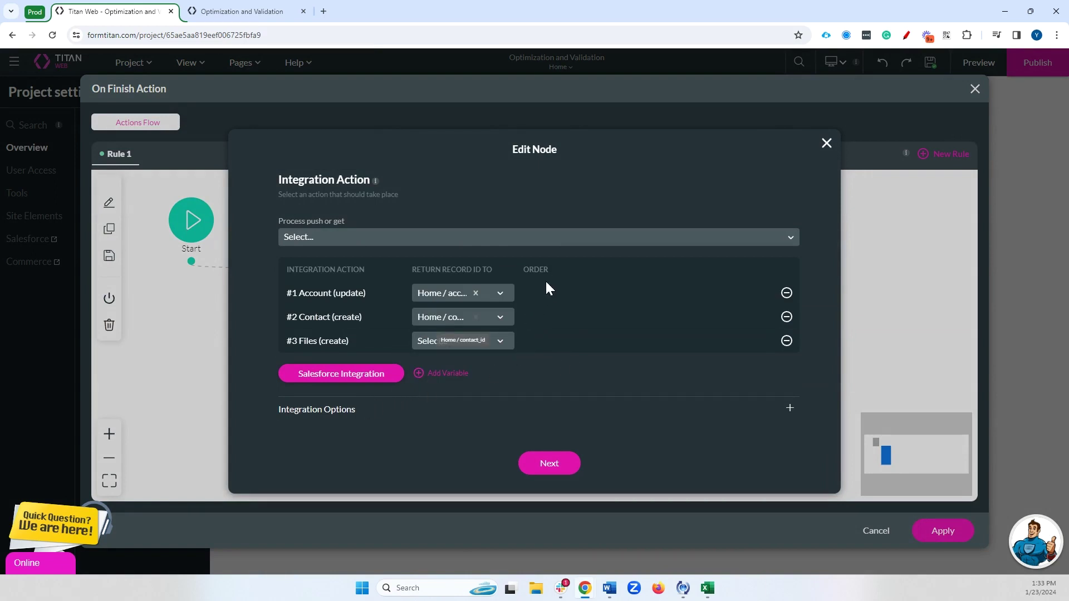
left_click_drag(297, 317, 331, 317)
left_click(312, 338)
- Enable custom order of execution (1, 2, 3), save the node, and apply the flow
left_click(355, 412)
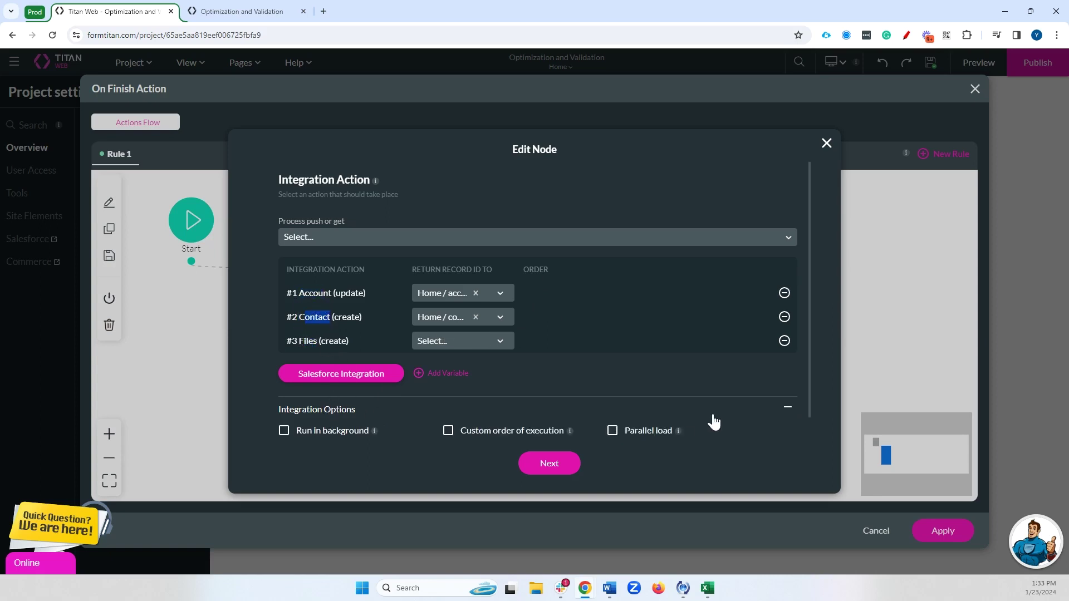
scroll(721, 409, "down", 1)
left_click(524, 407)
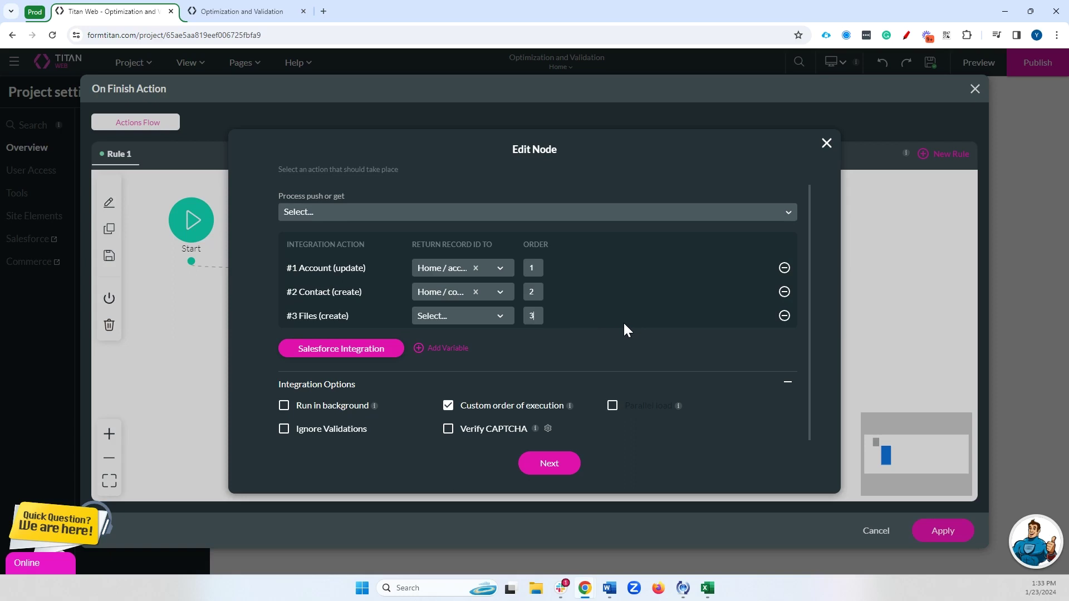
left_click(548, 463)
mouse_move(277, 300)
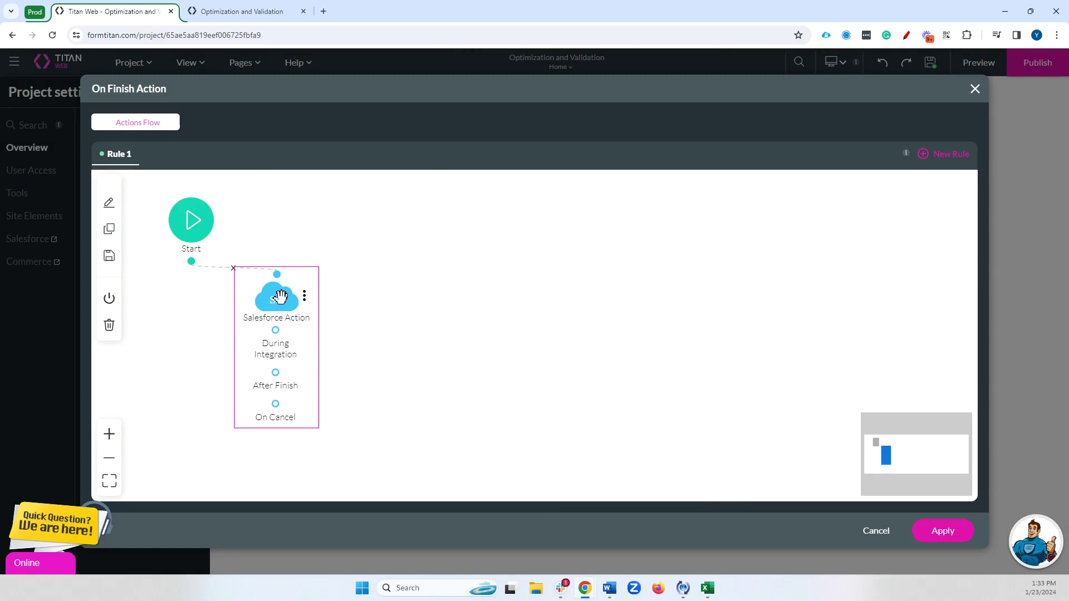
left_click(941, 530)
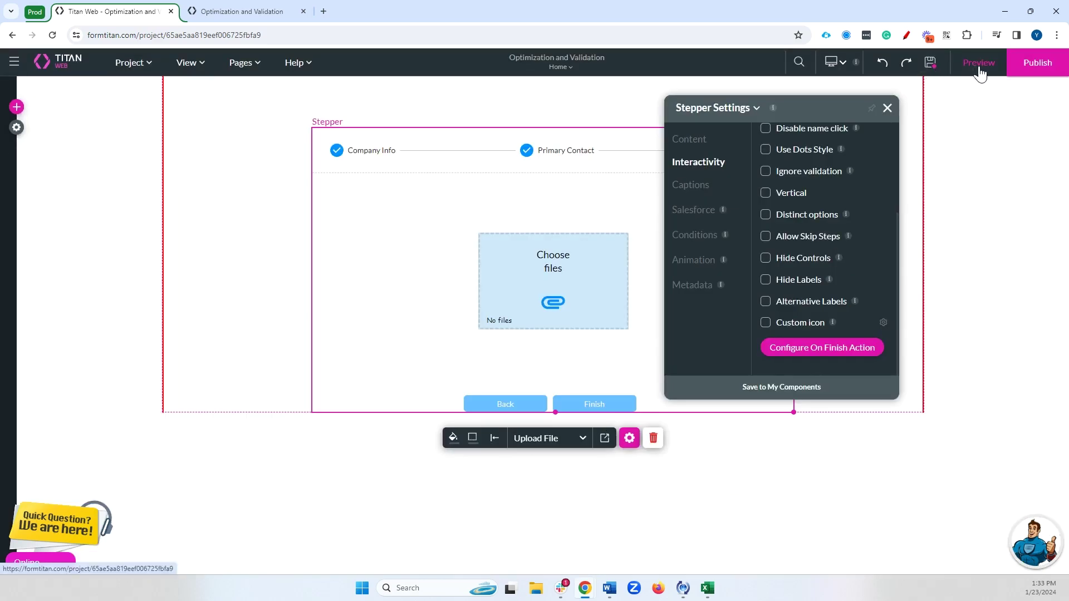
- Preview the form, pick Titan as the Company and Agriculture as the Industry
left_click(978, 63)
left_click(519, 187)
type("tita")
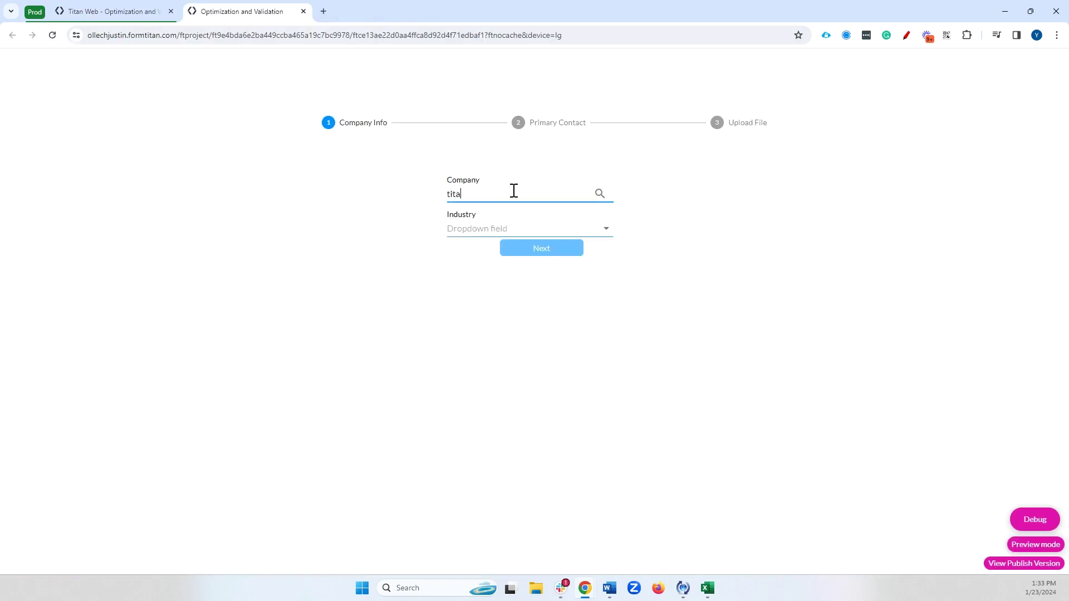
left_click(498, 222)
left_click(527, 229)
left_click(529, 257)
left_click(541, 248)
- Enter the contact's first name, last name and e-mail, attach a file, finish, and return to the editor
left_click(516, 206)
key("Tab")
key("Tab")
type("t")
left_click(536, 306)
left_click(598, 298)
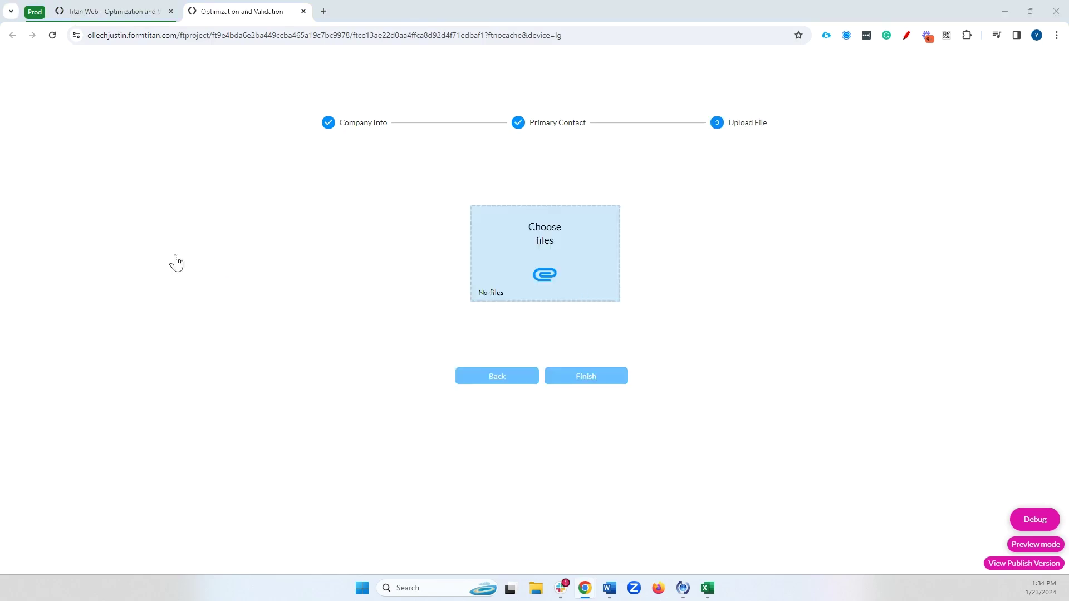
double_click(129, 181)
left_click(574, 376)
left_click(136, 2)
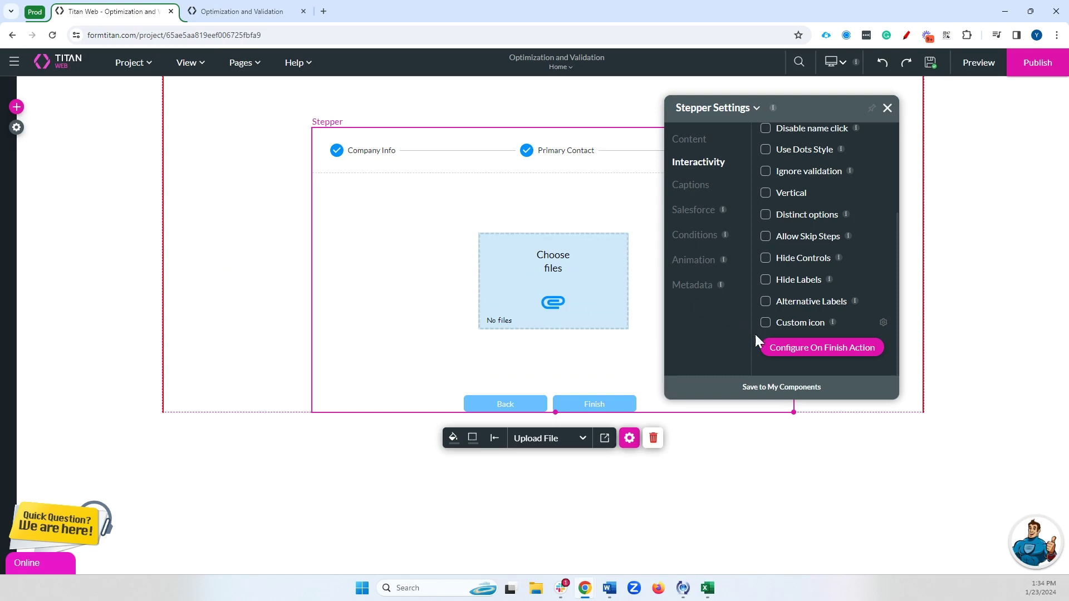
- In the Salesforce Action's integration options, turn off custom order and turn on parallel load
left_click(763, 346)
double_click(287, 294)
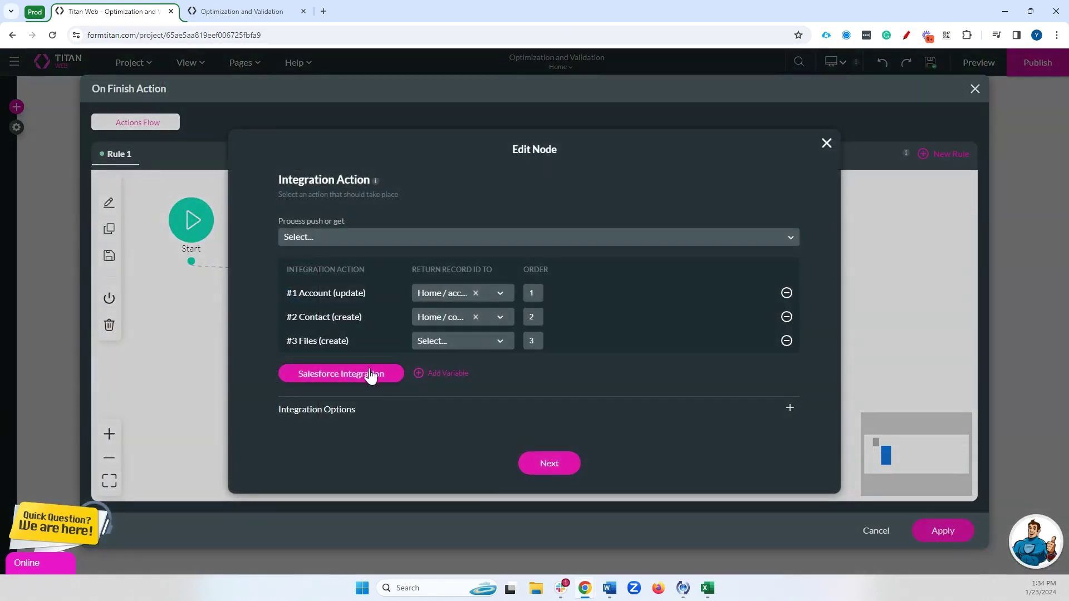
left_click(364, 410)
scroll(573, 432, "down", 1)
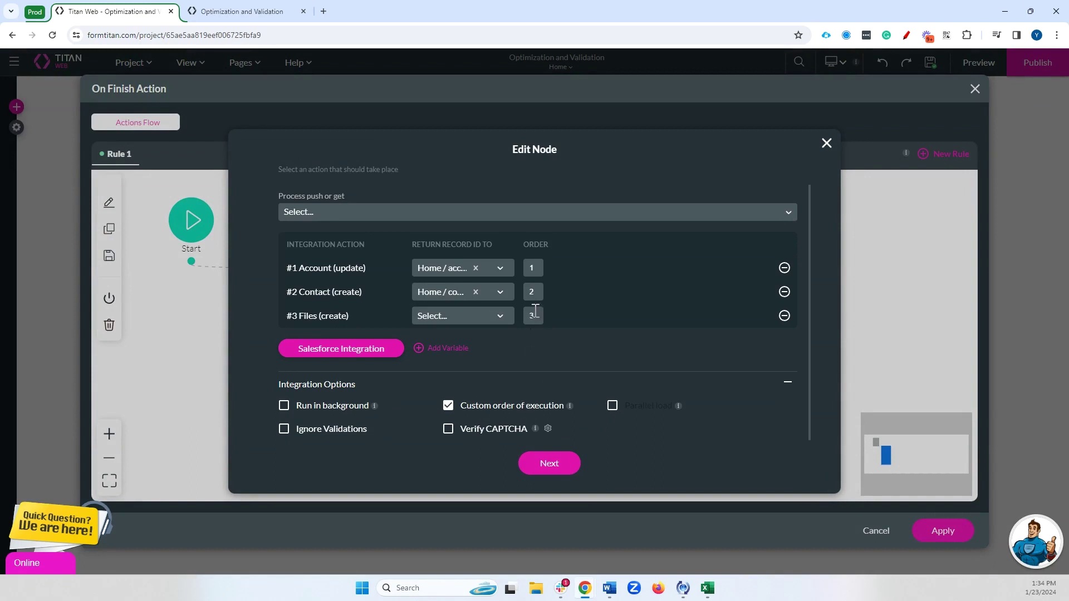
left_click(507, 412)
left_click(619, 412)
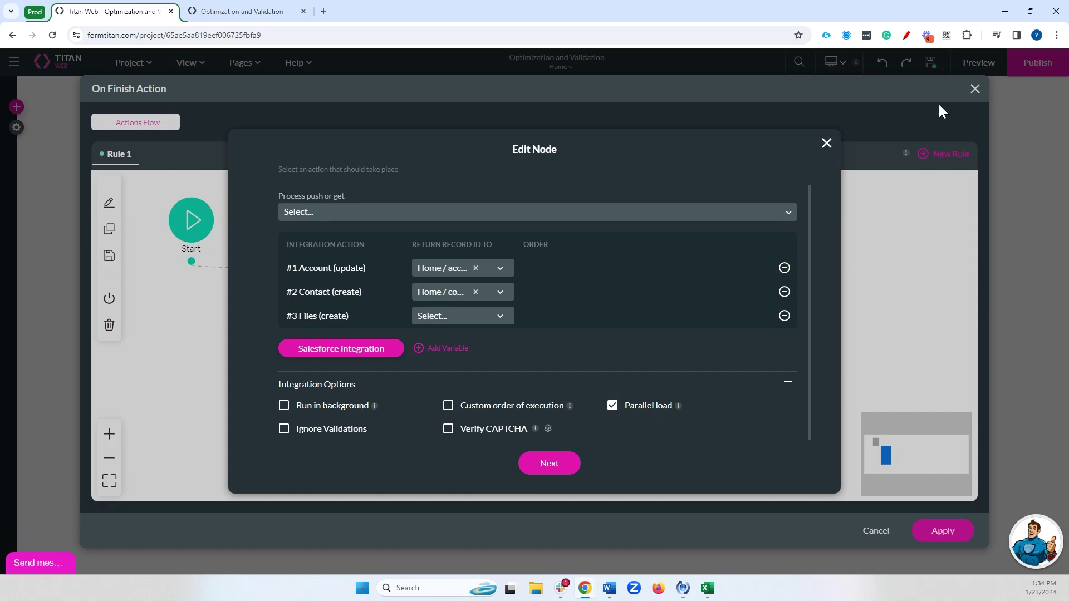
left_click(826, 144)
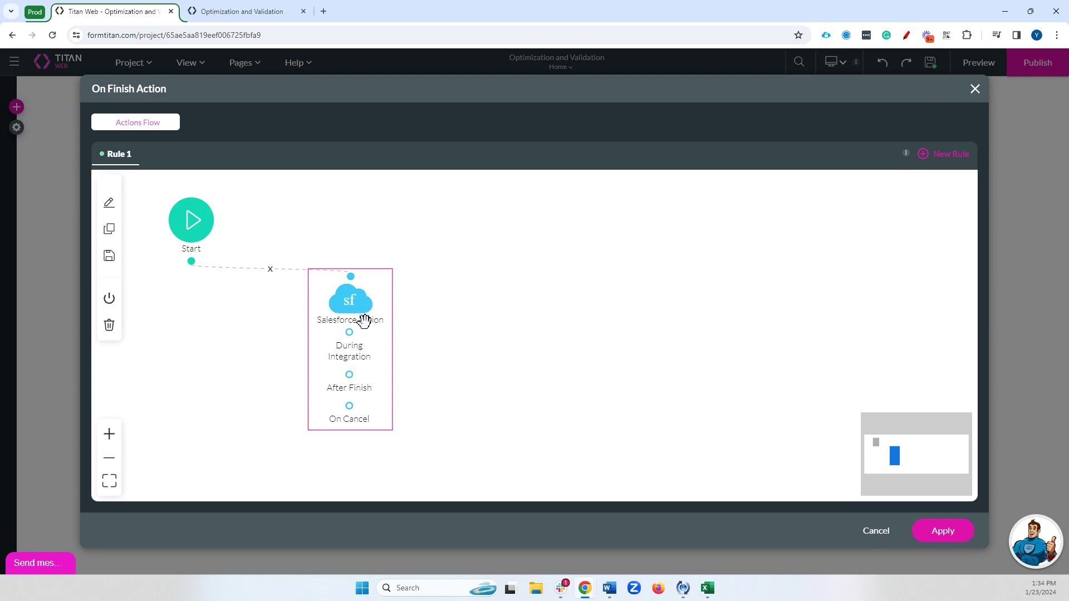
- Reopen the Salesforce Action and review its Account update, Contact create and Files create actions
left_click(370, 295)
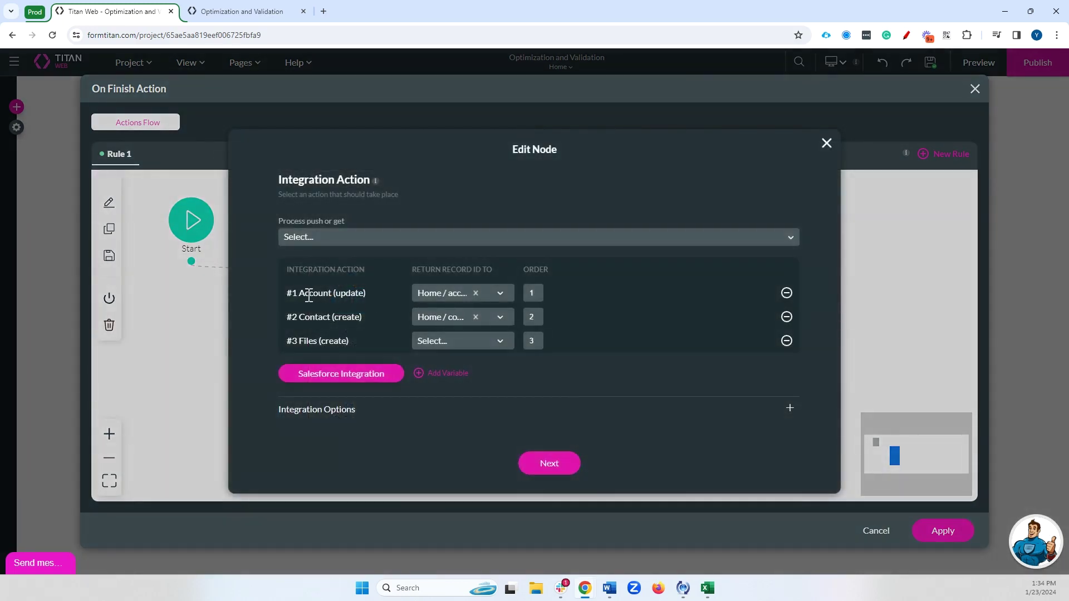
left_click_drag(305, 294, 389, 322)
left_click_drag(324, 341, 350, 342)
left_click_drag(299, 317, 362, 317)
left_click_drag(295, 291, 477, 305)
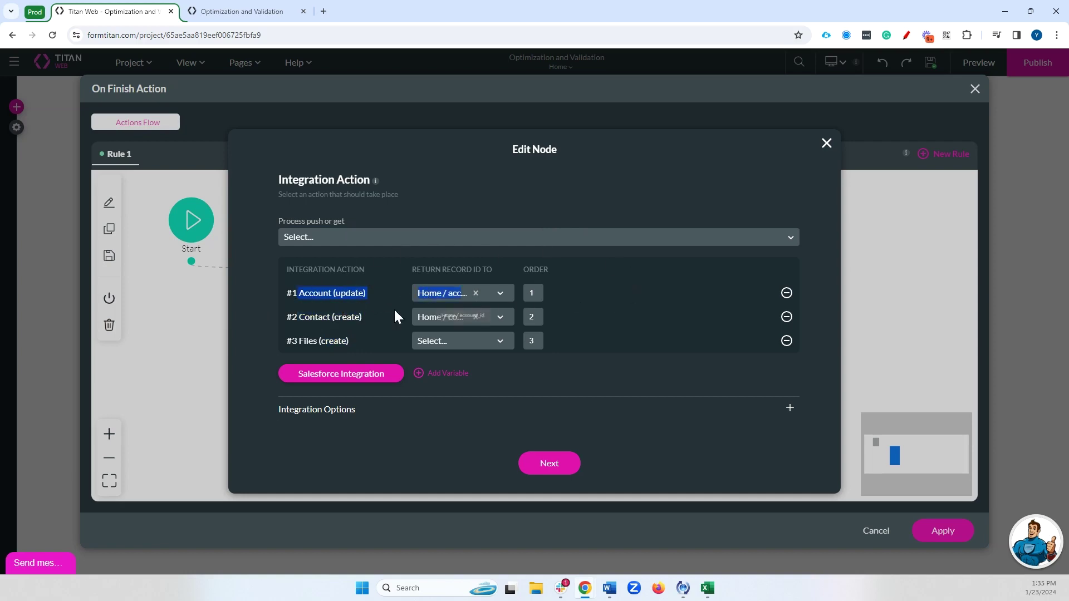
double_click(316, 316)
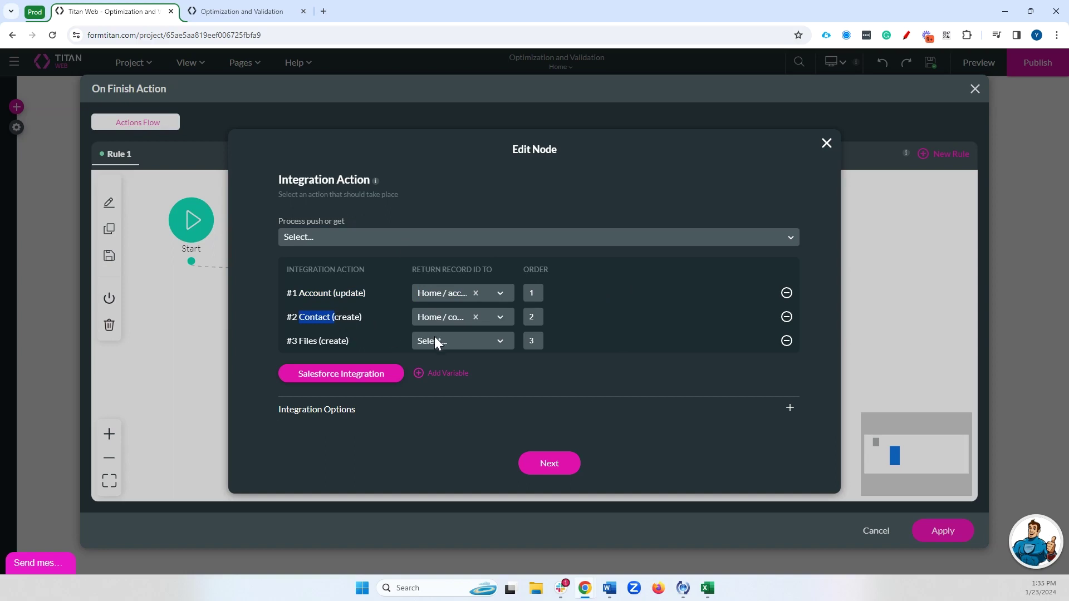
left_click(826, 143)
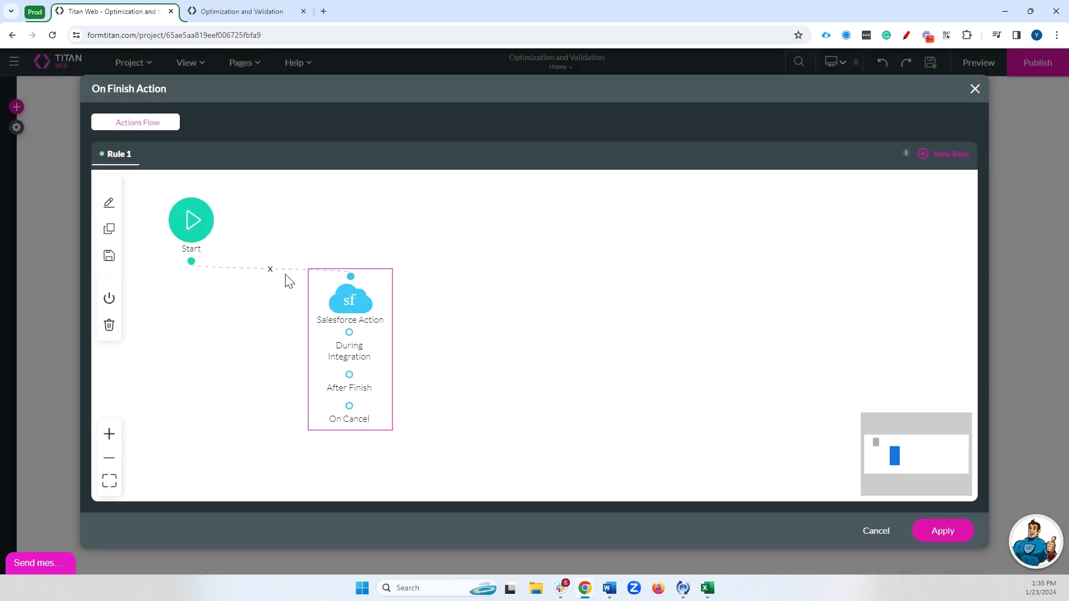
- Add a Validate fields step after Start that validates the Home / account_id page
left_click(270, 269)
left_click(196, 261)
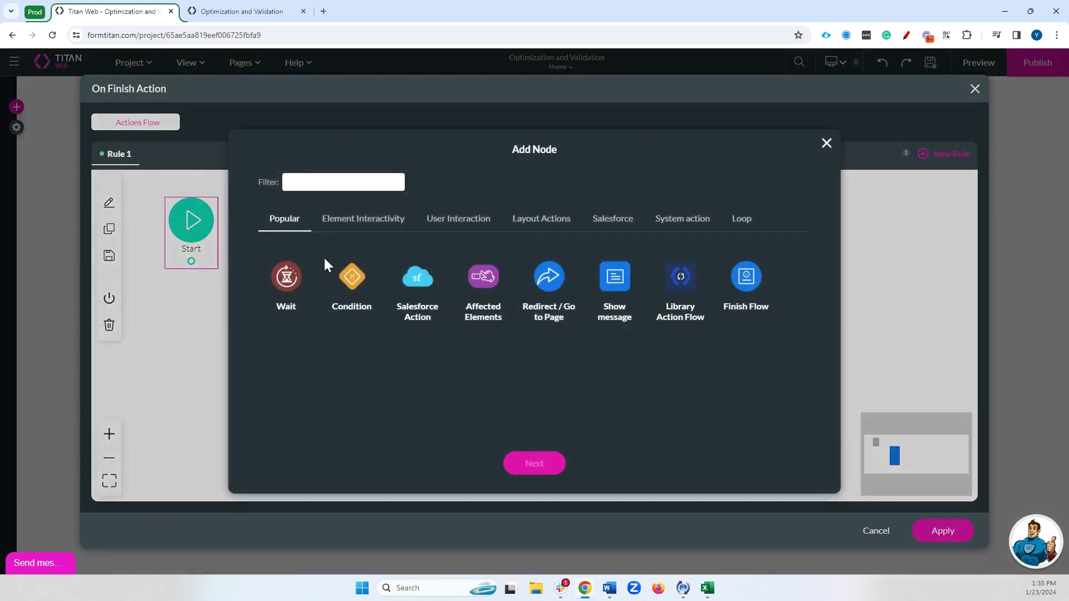
type("valid")
left_click(303, 265)
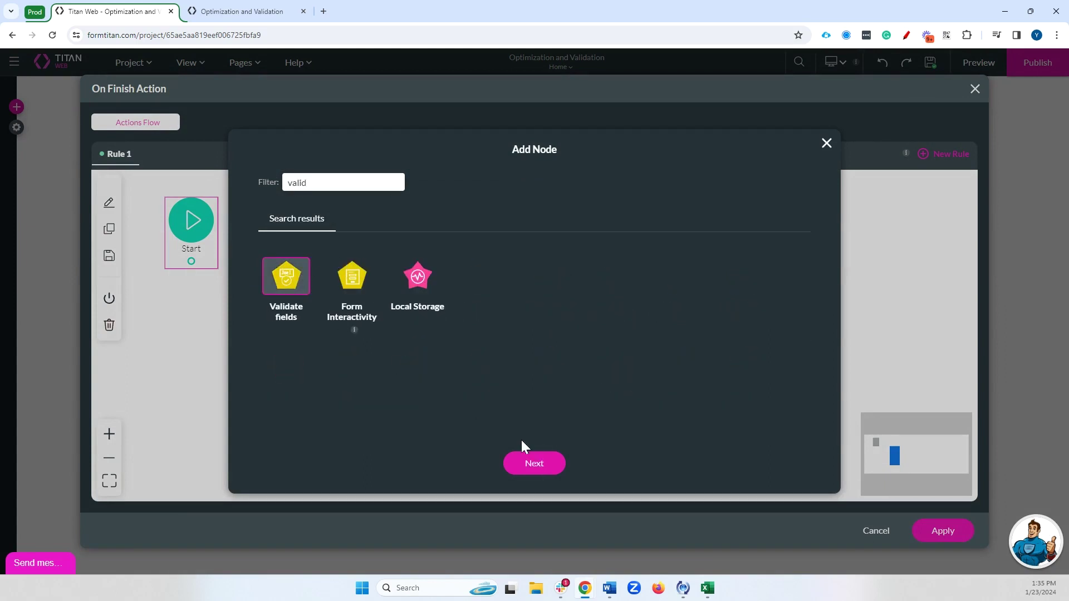
left_click(525, 459)
left_click(334, 211)
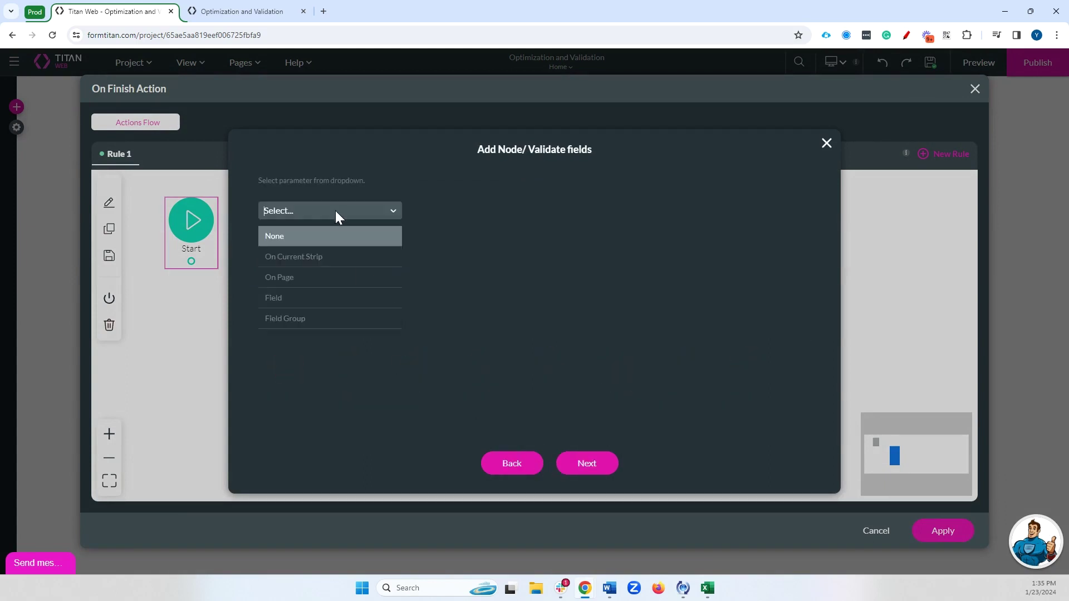
left_click(301, 286)
left_click(342, 252)
left_click(333, 300)
left_click(612, 465)
left_click(586, 466)
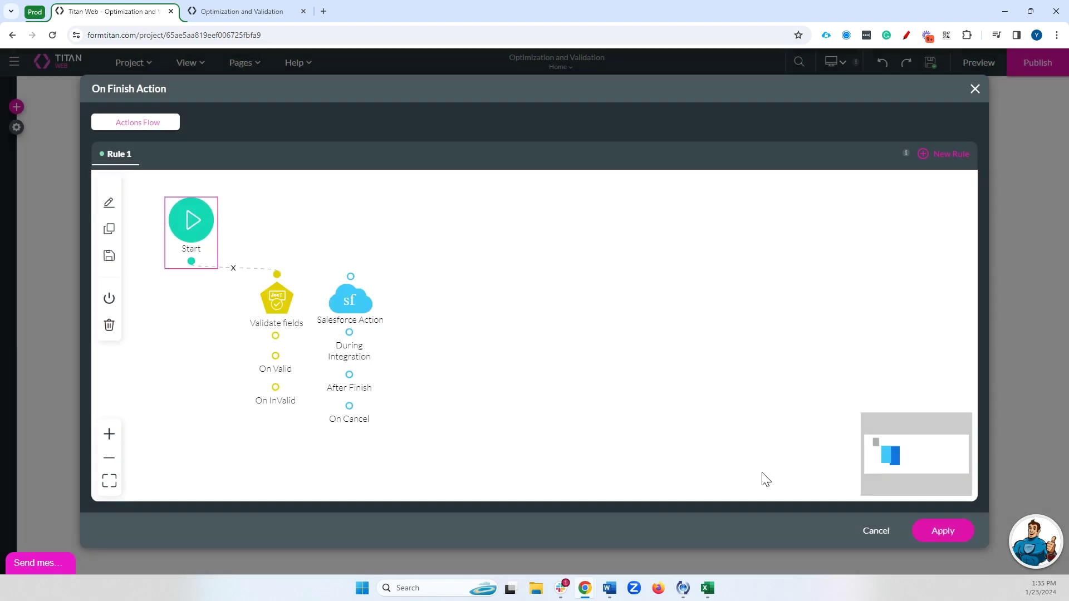
- Rewire the flow so Start links directly to Salesforce Action, then apply and close the settings
mouse_move(274, 357)
left_mouse_down()
mouse_move(350, 276)
mouse_move(418, 326)
mouse_move(426, 311)
left_mouse_up()
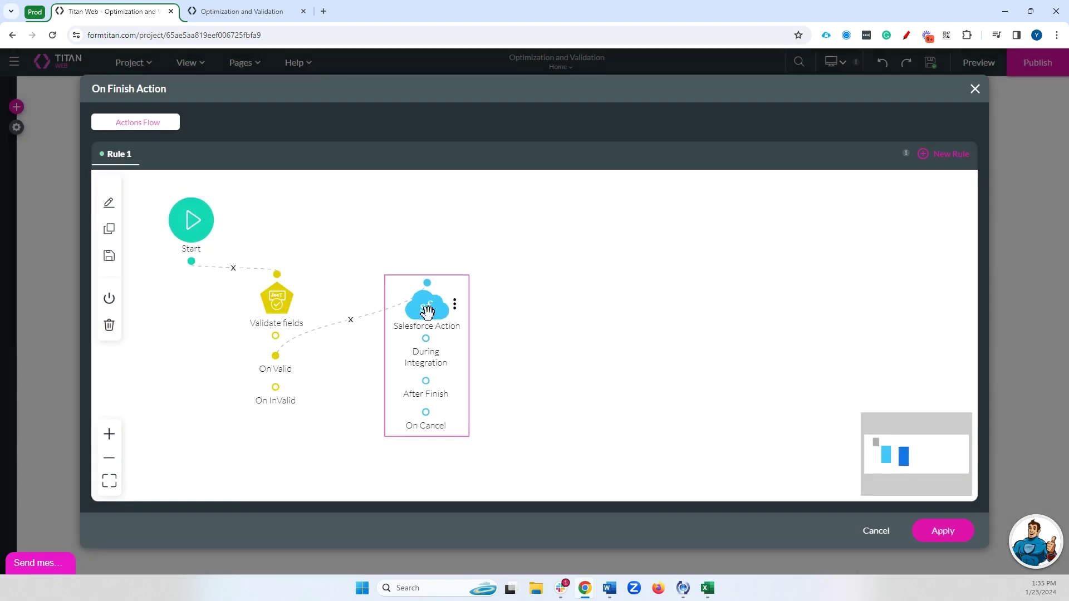
scroll(450, 272, "up", 1)
scroll(479, 323, "down", 2)
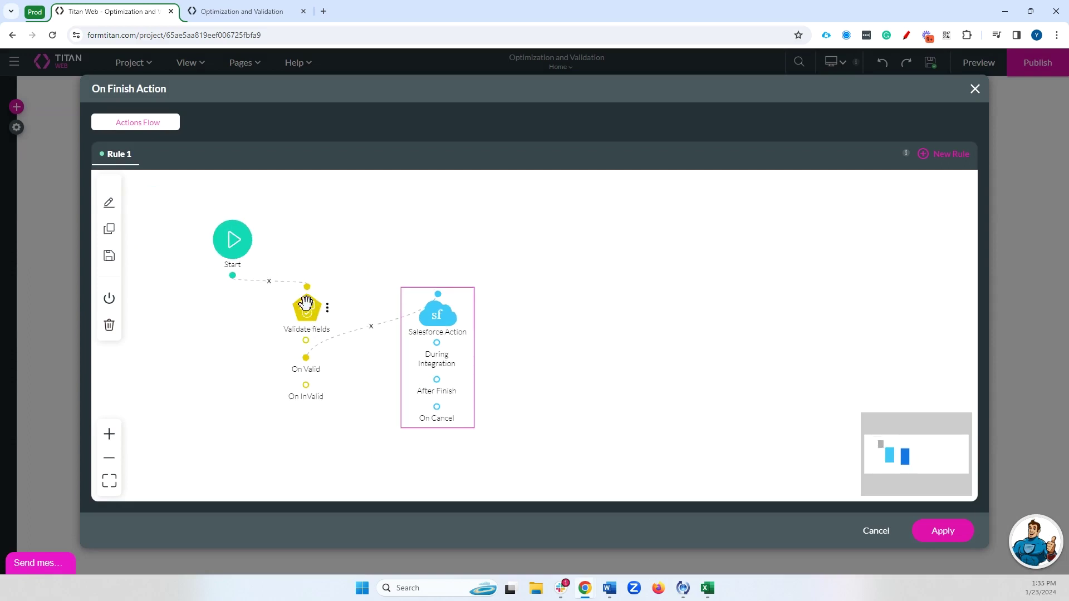
mouse_move(433, 310)
left_click_drag(433, 310, 467, 337)
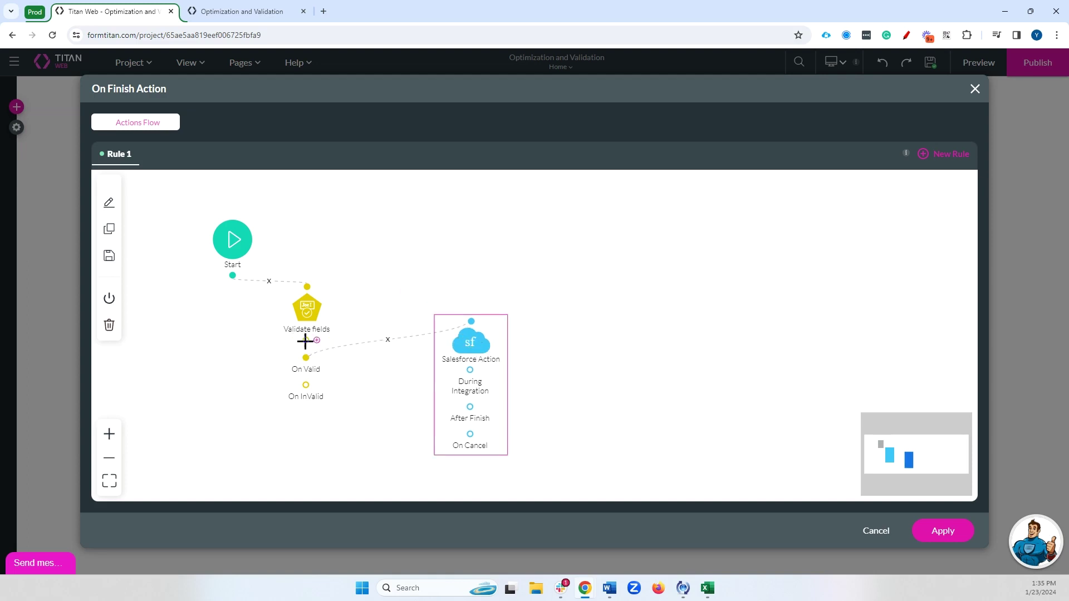
mouse_move(474, 334)
left_click(387, 341)
left_click(269, 281)
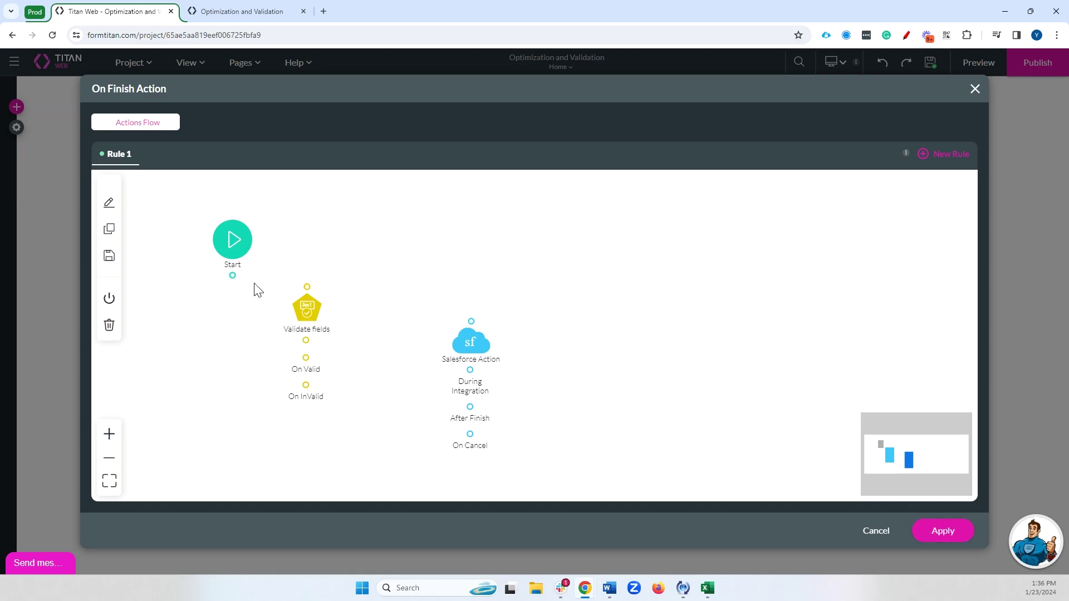
left_click_drag(232, 275, 470, 323)
left_click(928, 531)
left_click(888, 110)
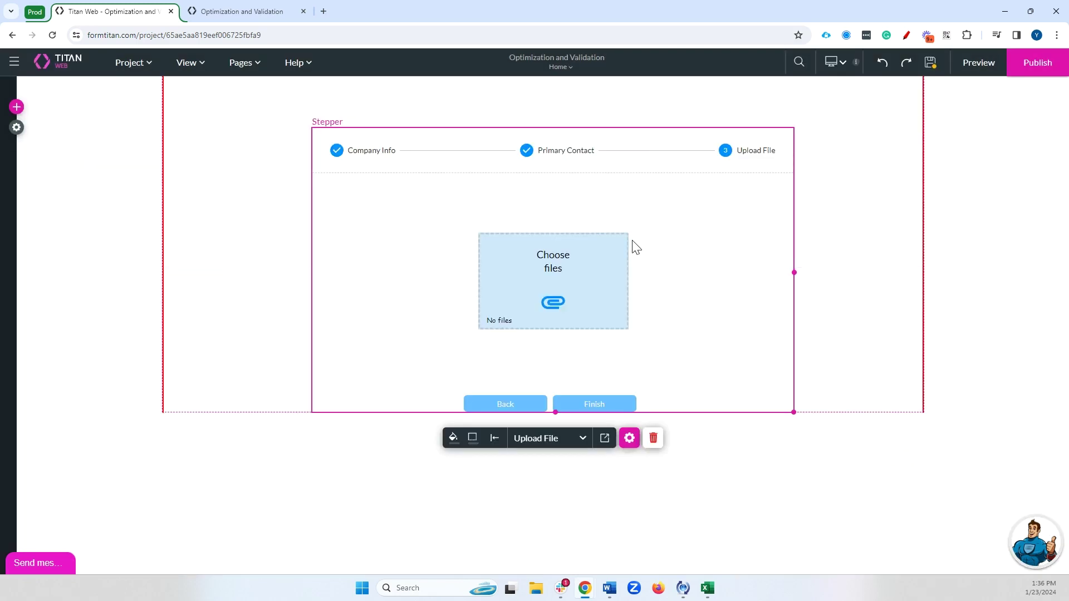
- Move the file upload higher and place a checkbox field below it
left_click_drag(592, 269, 595, 250)
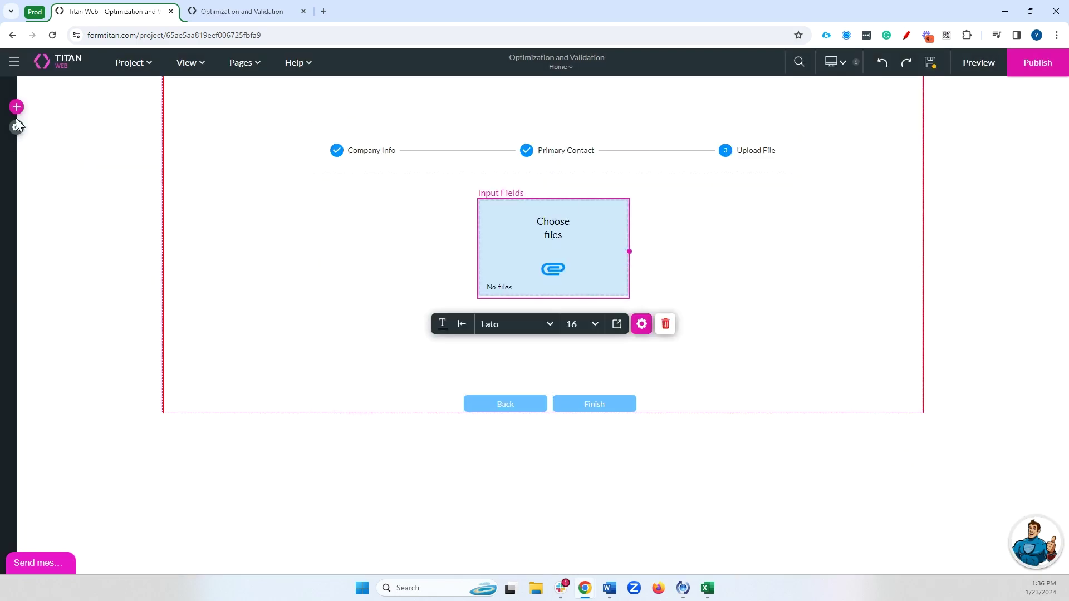
left_click(16, 106)
type("chec")
left_click_drag(85, 218, 559, 346)
- Caption the checkbox 'I agree to these terms', make it mandatory, and preview the form
left_click(660, 386)
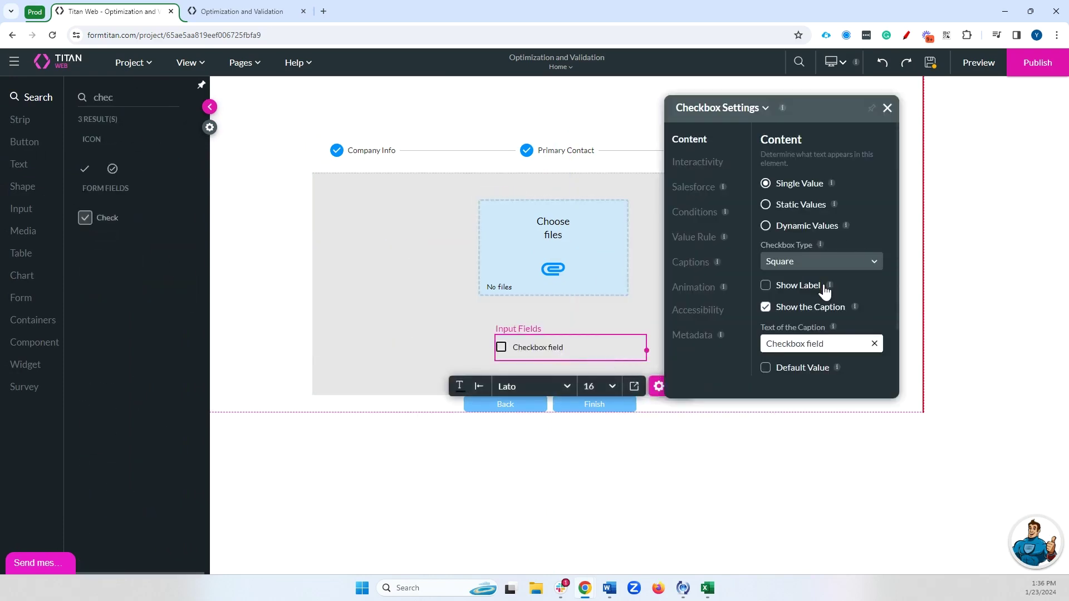
left_click_drag(837, 344, 680, 325)
type("I agree to these terms")
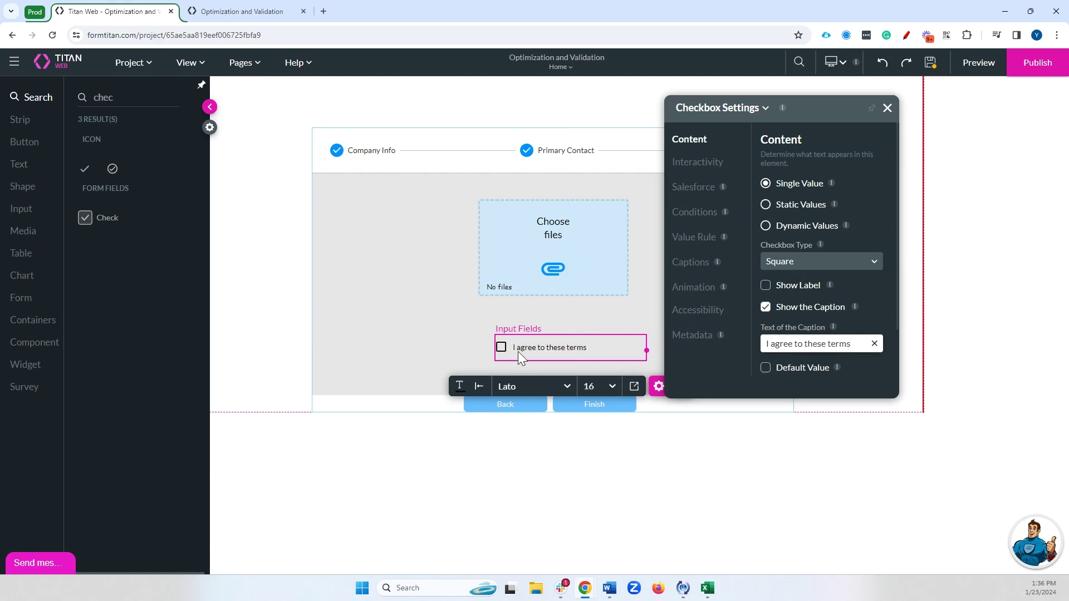
left_click(709, 163)
left_click(797, 257)
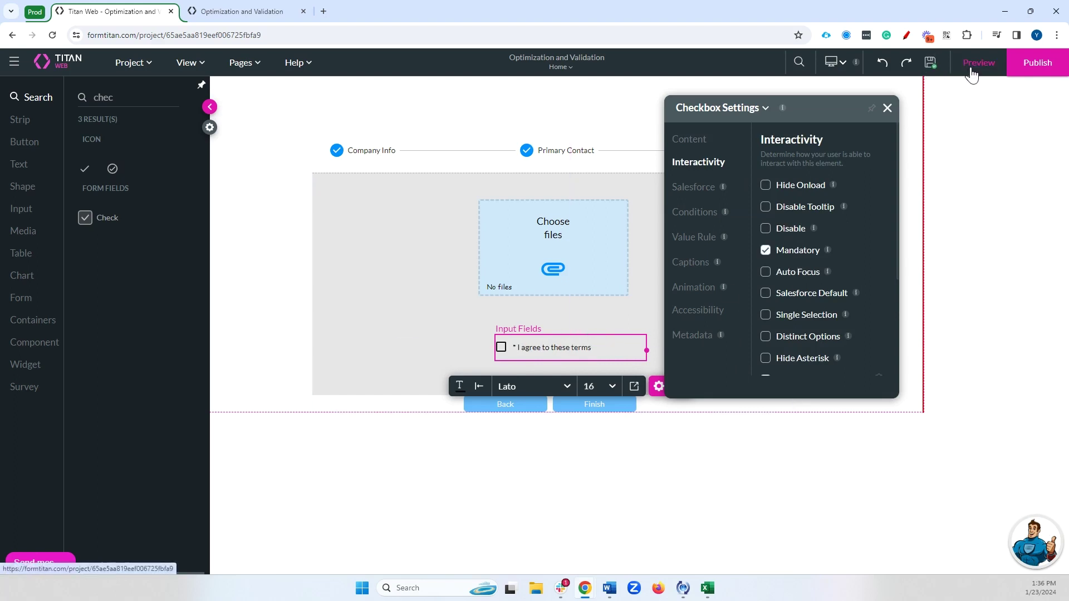
left_click(975, 64)
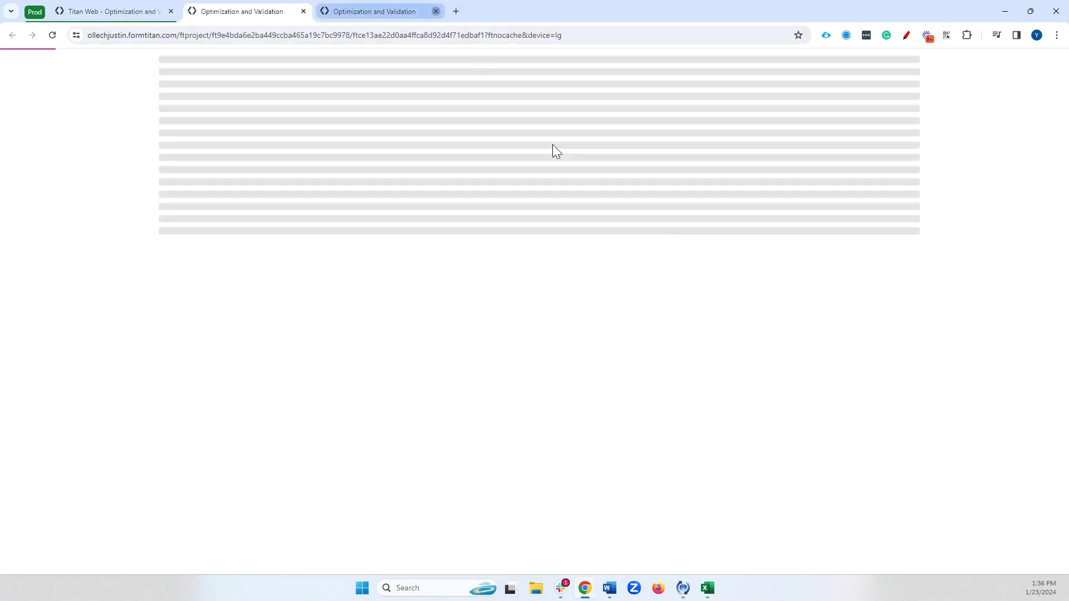
- Pick Titan in the Company lookup and advance to the Primary Contact step
left_click(488, 196)
type("tita")
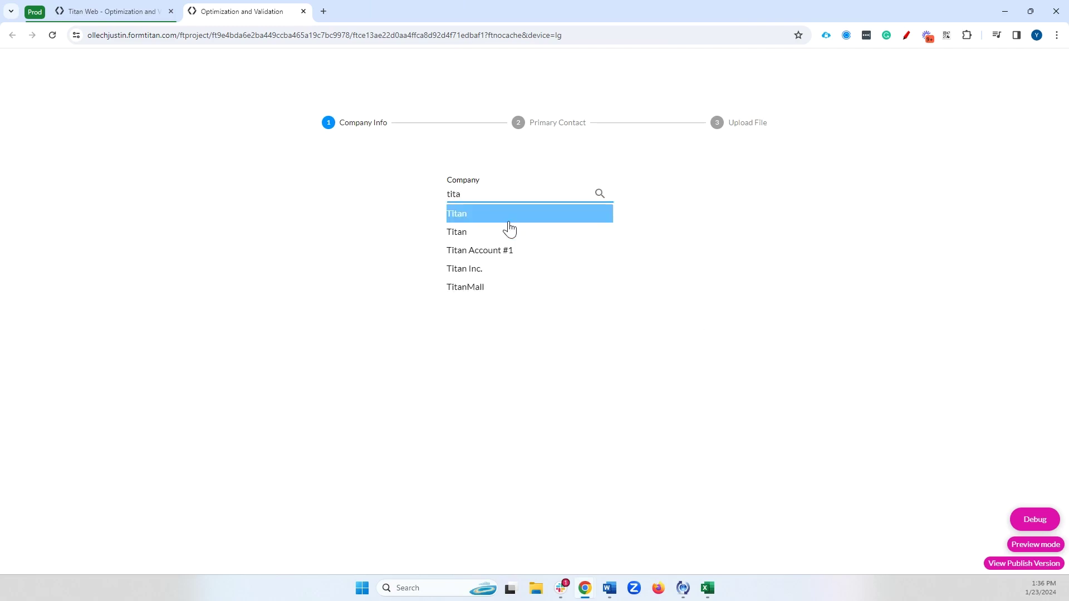
left_click(508, 233)
left_click(526, 204)
- Enter the contact's first and last name, fill Email with the saved address, and advance
type("Val")
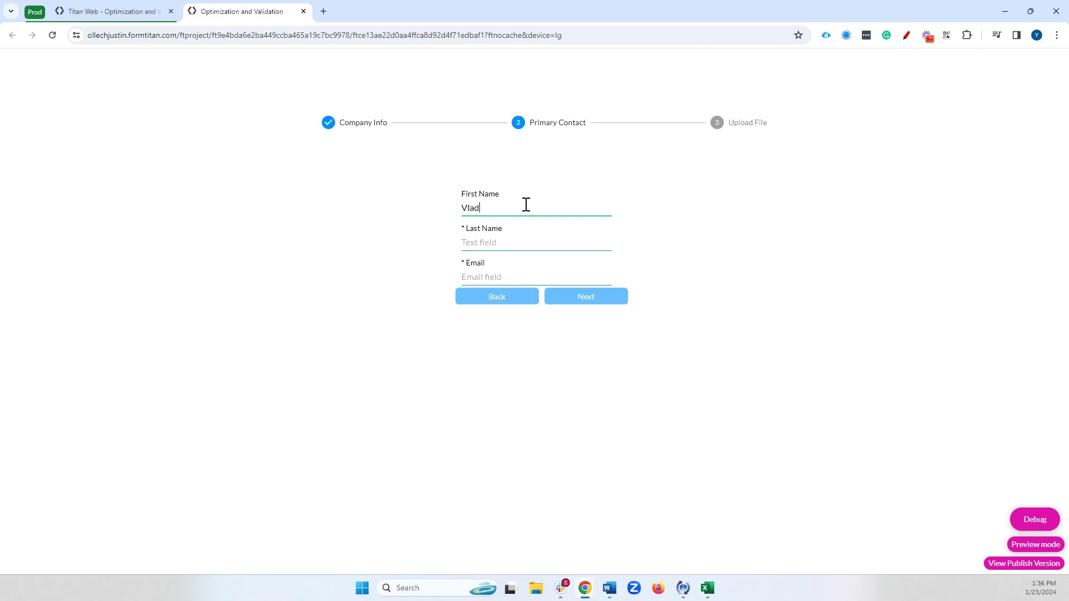
left_click(517, 242)
type("Carp")
left_click(503, 277)
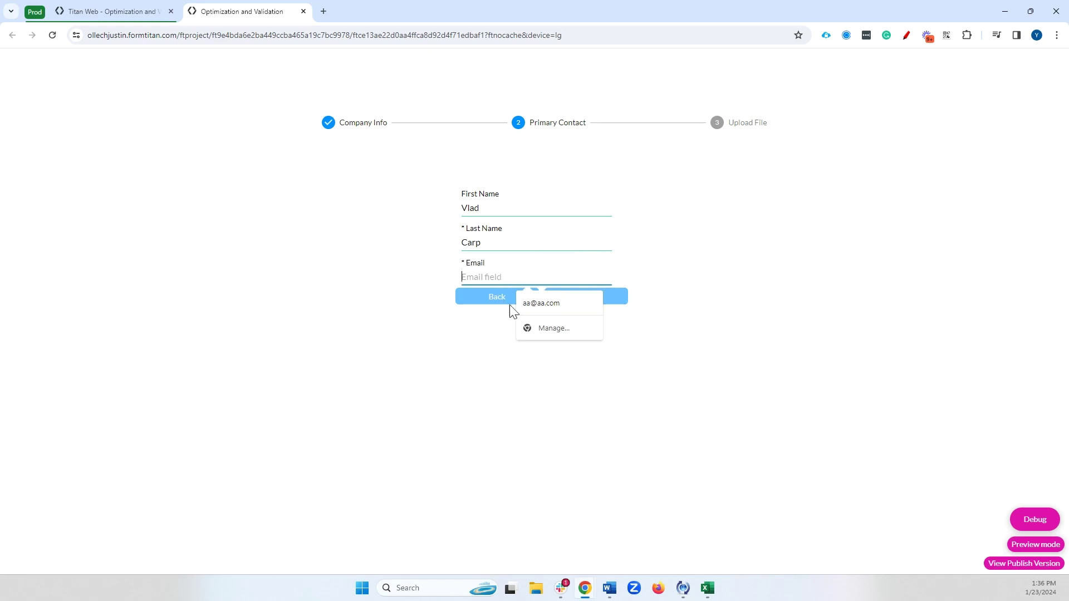
left_click(586, 304)
left_click(595, 300)
- Attach a picture file in the Upload File step and submit the form
left_click(560, 253)
double_click(132, 165)
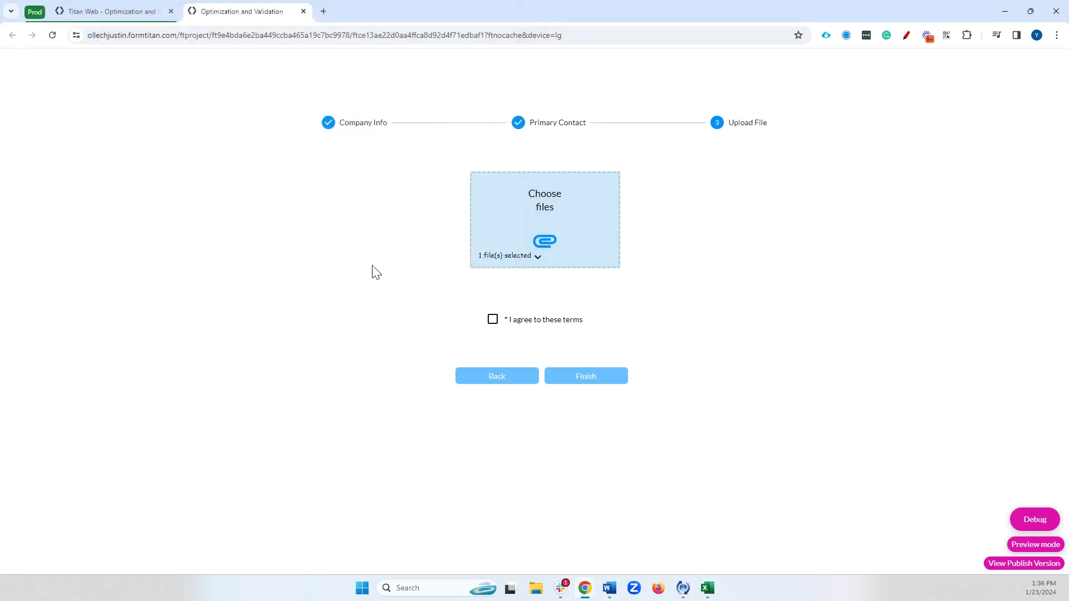
left_click(576, 383)
- Go back, clear Email to test it's mandatory, refill it, advance, then close the preview
left_click(554, 123)
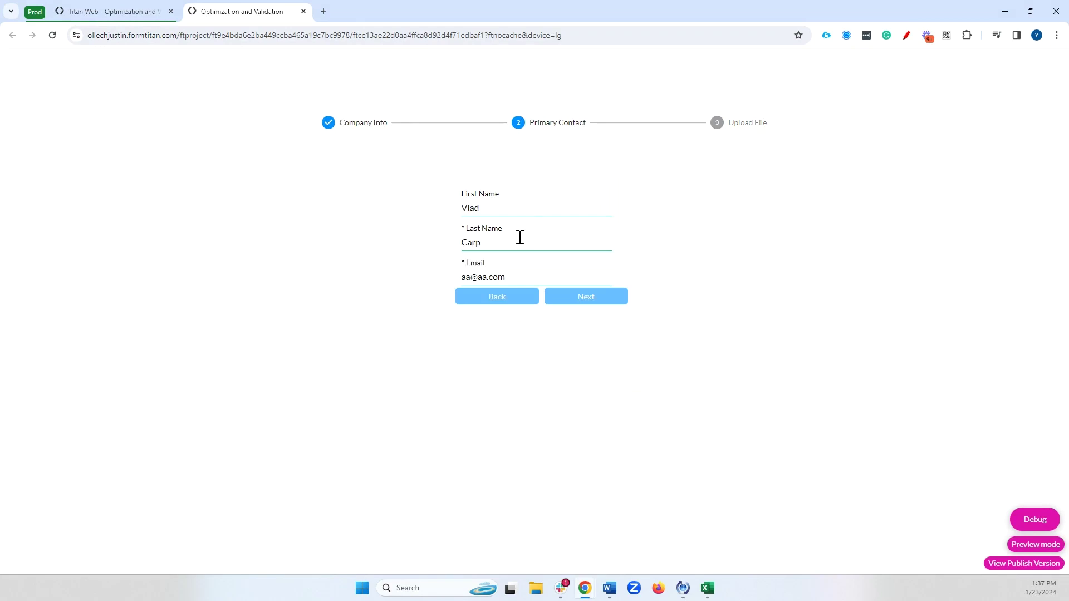
left_click_drag(518, 276, 460, 278)
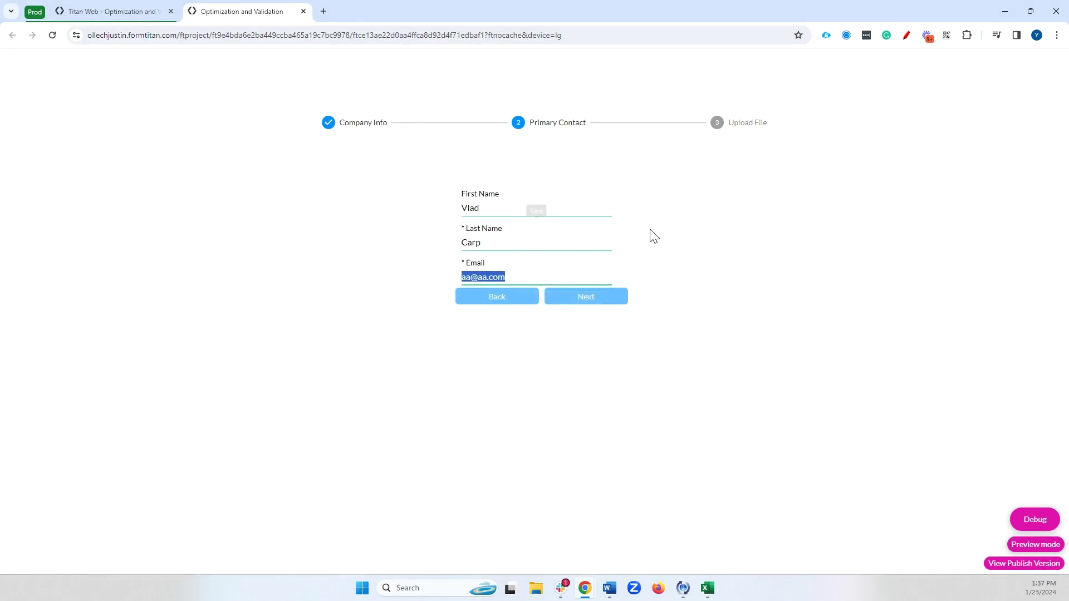
key("BackSpace")
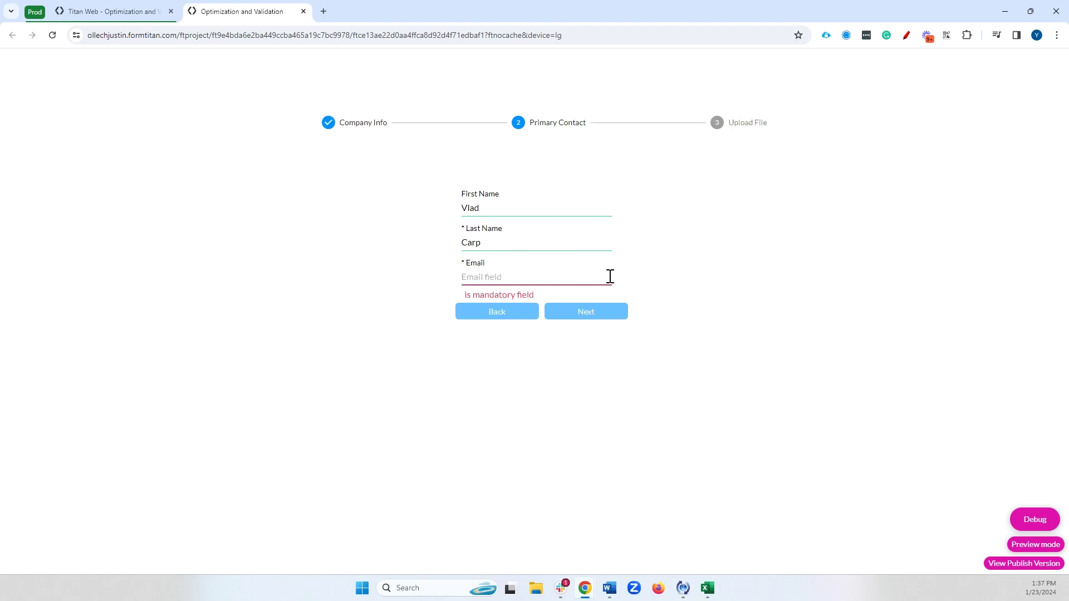
left_click(501, 283)
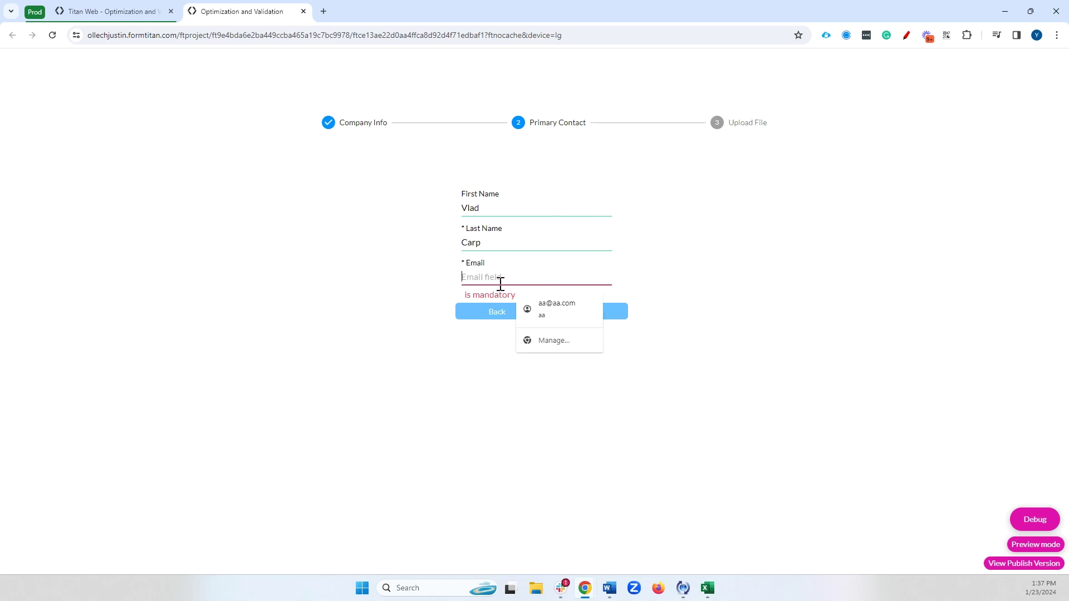
left_click(525, 306)
left_click(586, 312)
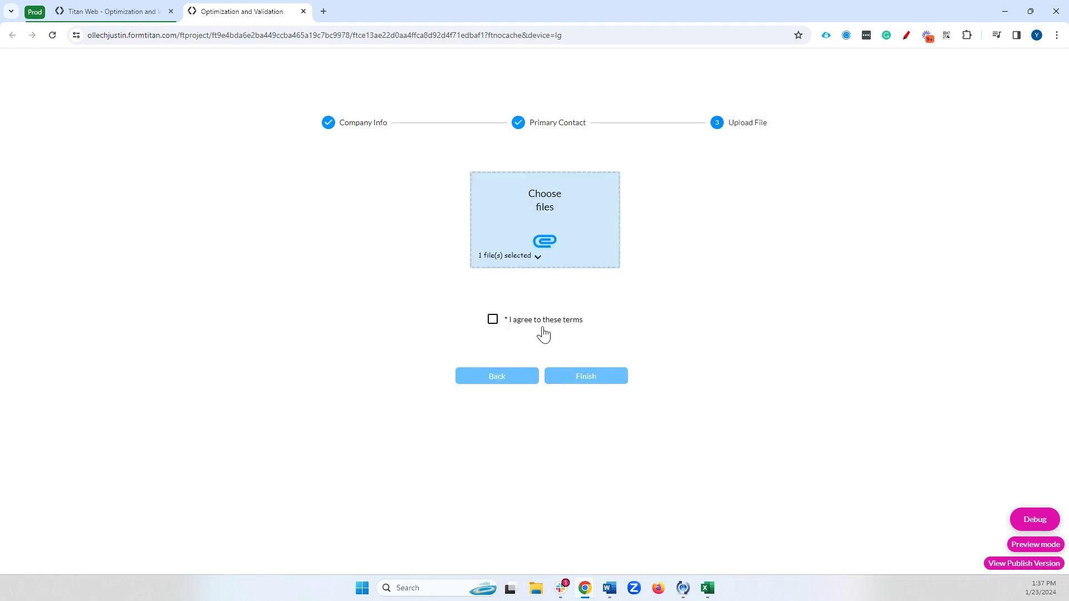
left_click(304, 11)
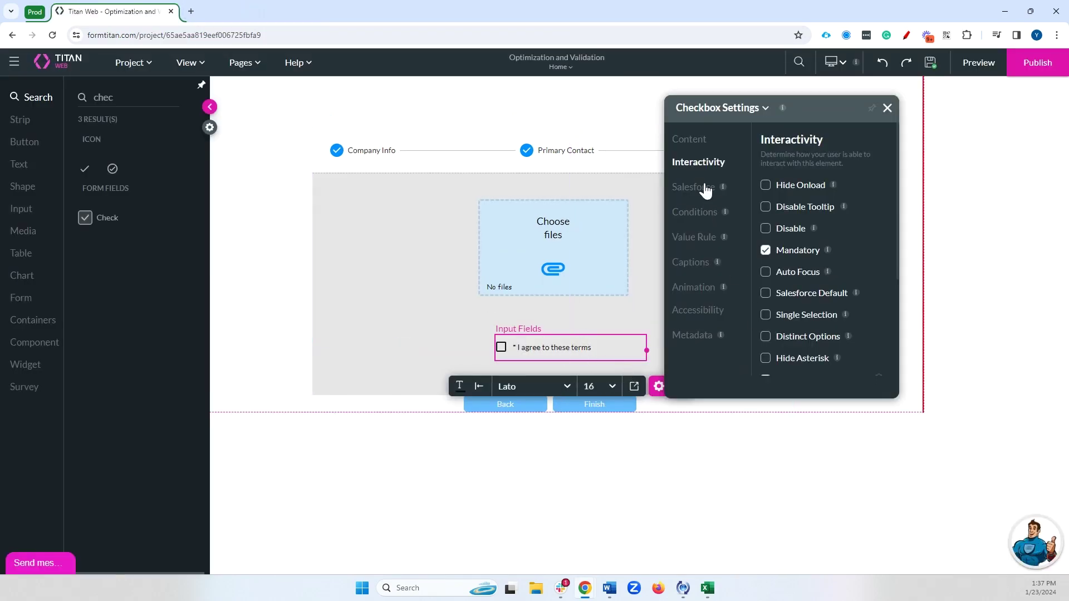
- Rewire the stepper's On Finish flow: Start→Validate fields, On Valid→Salesforce Action, and apply
scroll(816, 358, "down", 3)
left_click(665, 285)
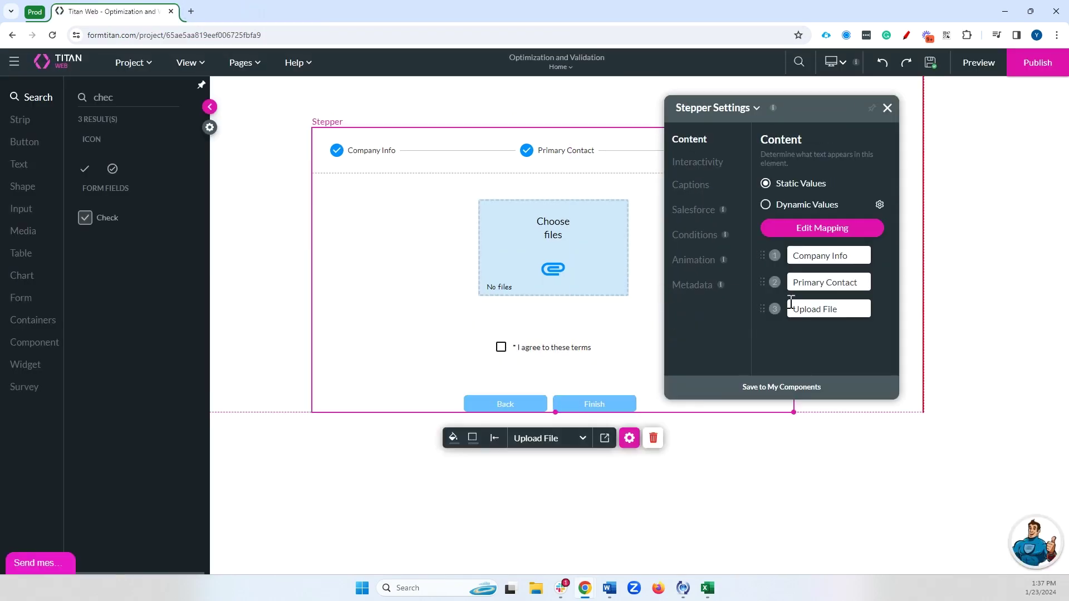
left_click(701, 169)
left_click(820, 350)
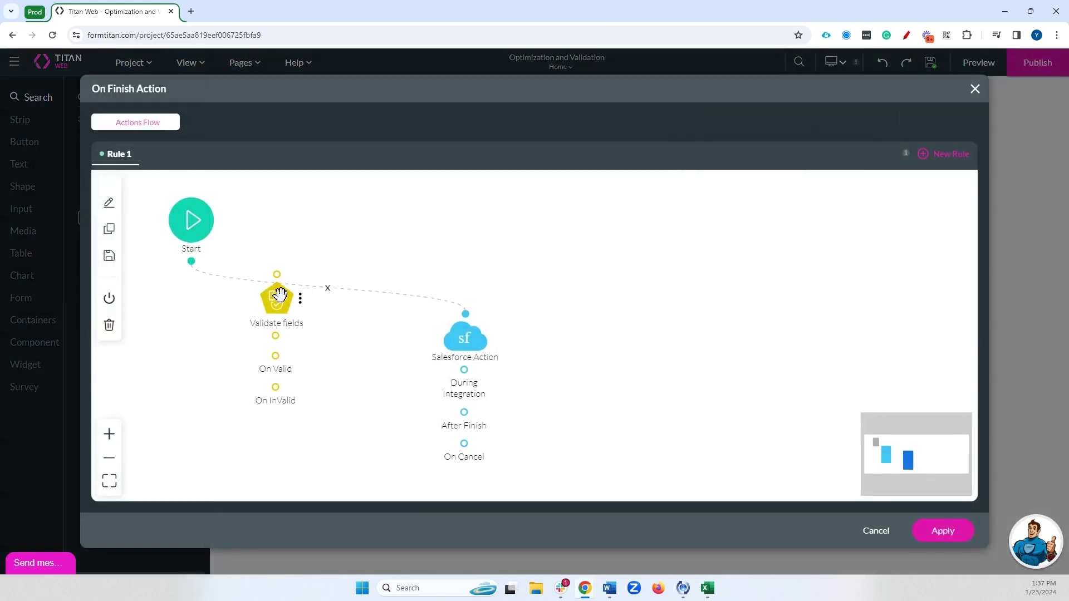
left_click(327, 288)
left_click_drag(190, 261, 277, 273)
left_click_drag(276, 356, 465, 315)
left_click(967, 533)
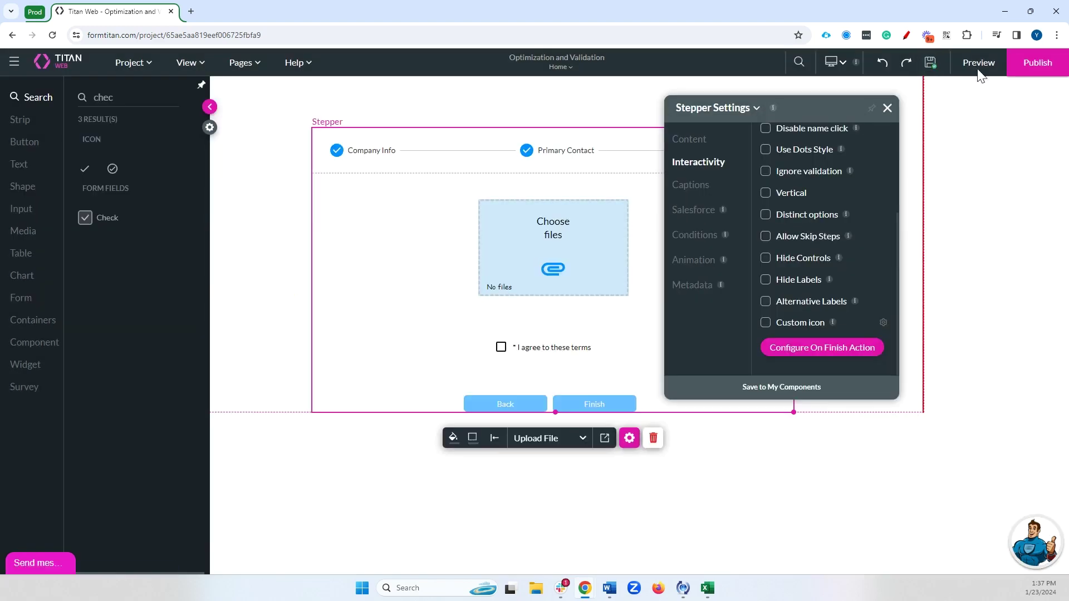
- Preview the form with Company 'Titan' and Industry set to Agriculture
left_click(978, 62)
type("Titan")
left_click(520, 224)
left_click(526, 266)
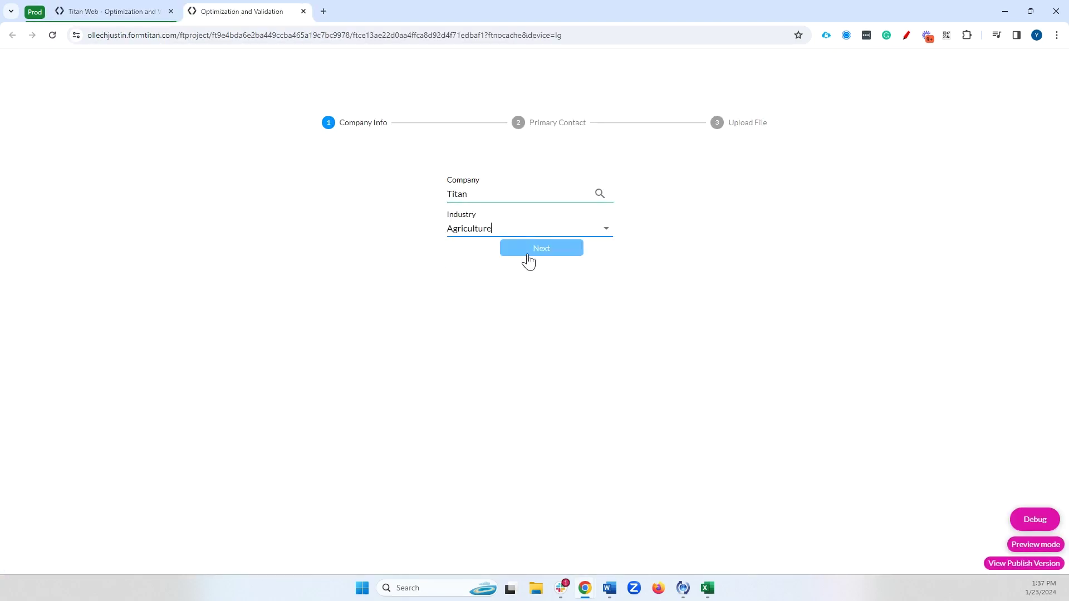
- On Primary Contact, enter the first and last name, fill the saved Email, and advance
left_click(536, 252)
left_click(507, 202)
type("J")
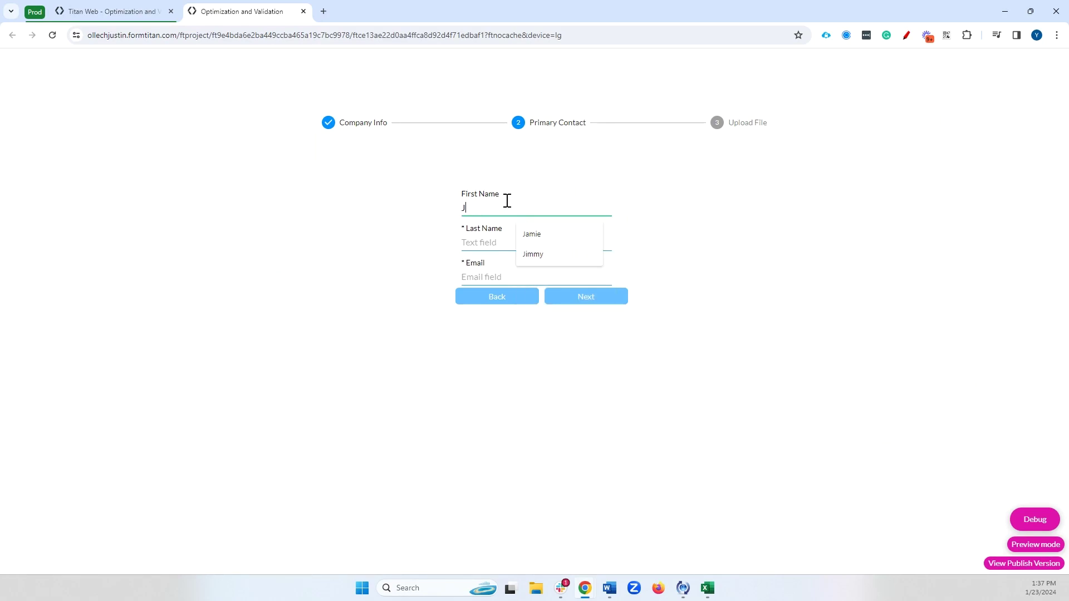
type("en")
left_click(499, 245)
type("s")
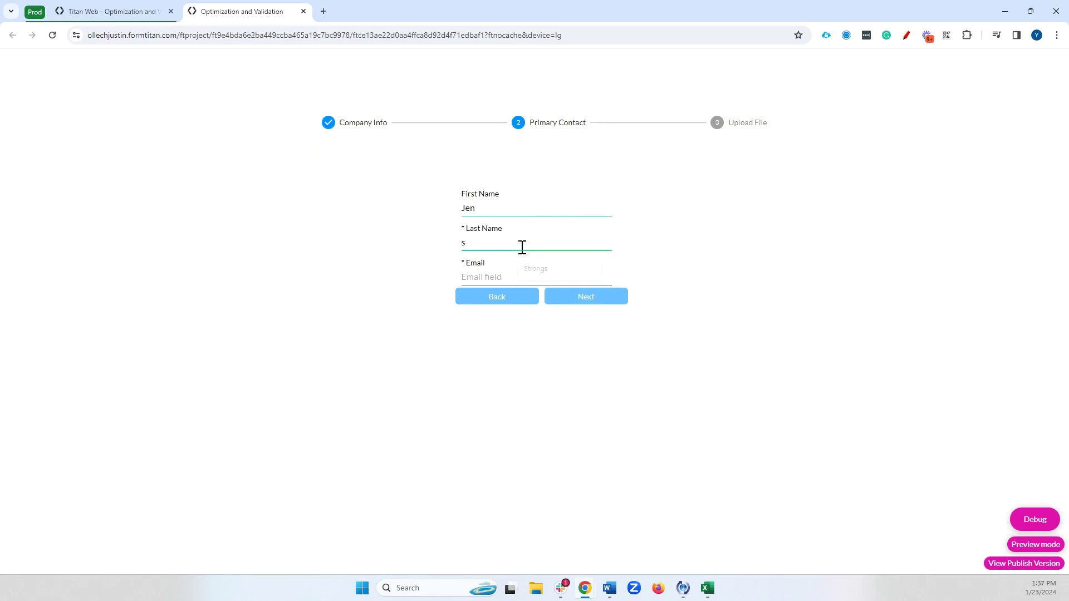
key("BackSpace")
type("Ka")
left_click(540, 277)
left_click(560, 281)
left_click(571, 304)
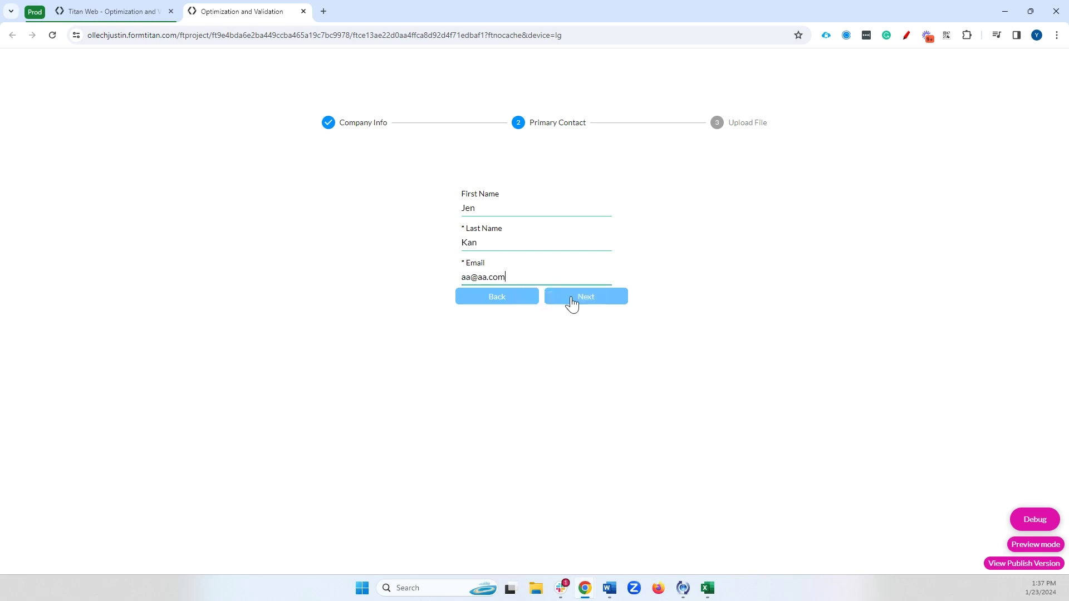
left_click(571, 304)
- Finish without agreeing to the terms to see the mandatory-field error, then close the preview
left_click(562, 235)
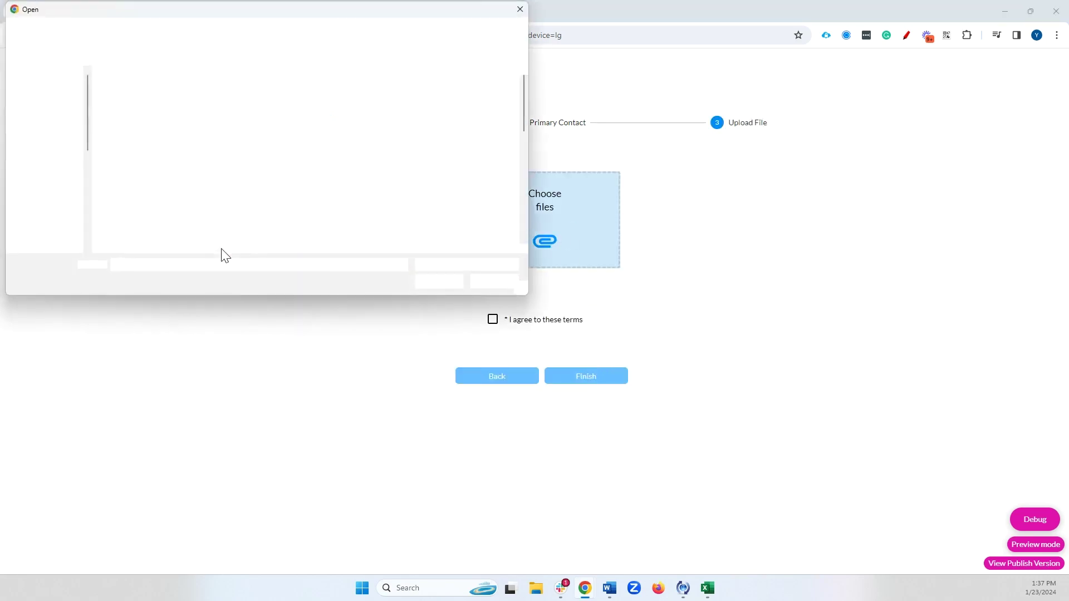
key("Escape")
left_click(573, 377)
triple_click(512, 341)
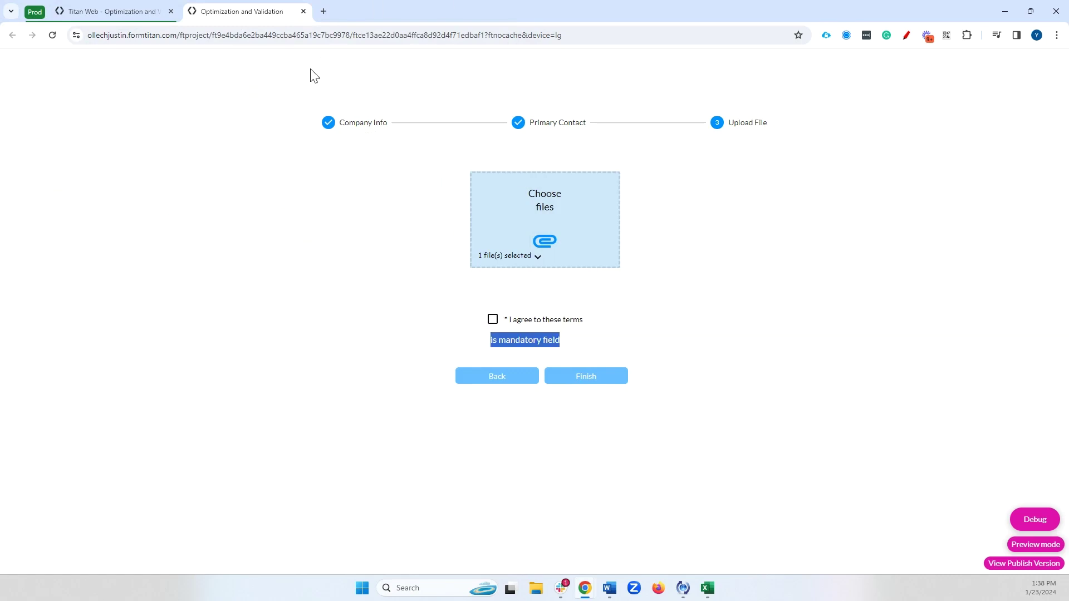
left_click(303, 11)
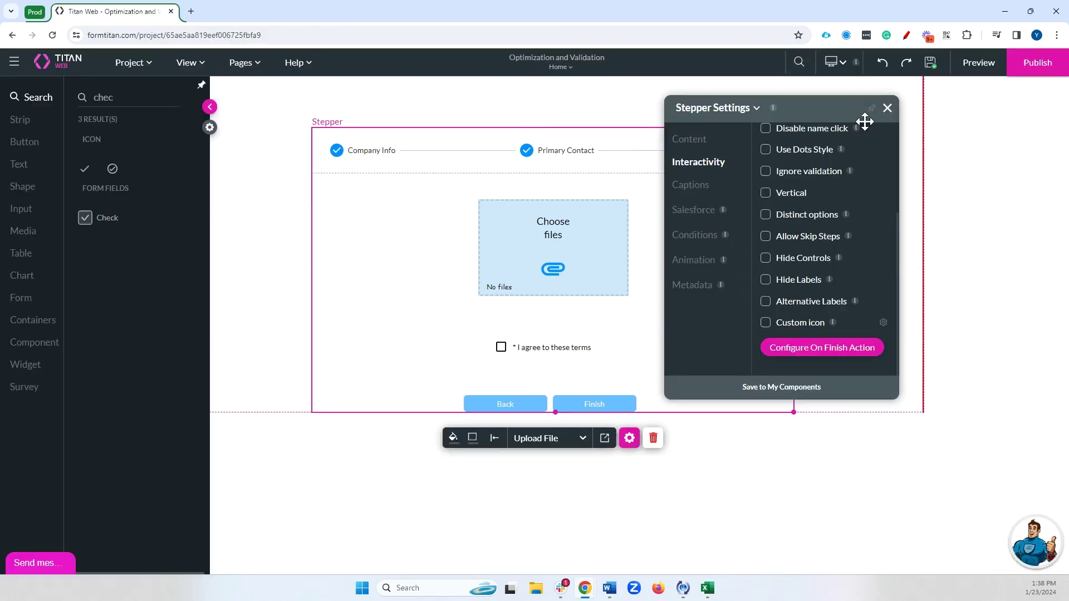
- Select the Company lookup on the Company Info step and open its conditions flow
left_click(887, 108)
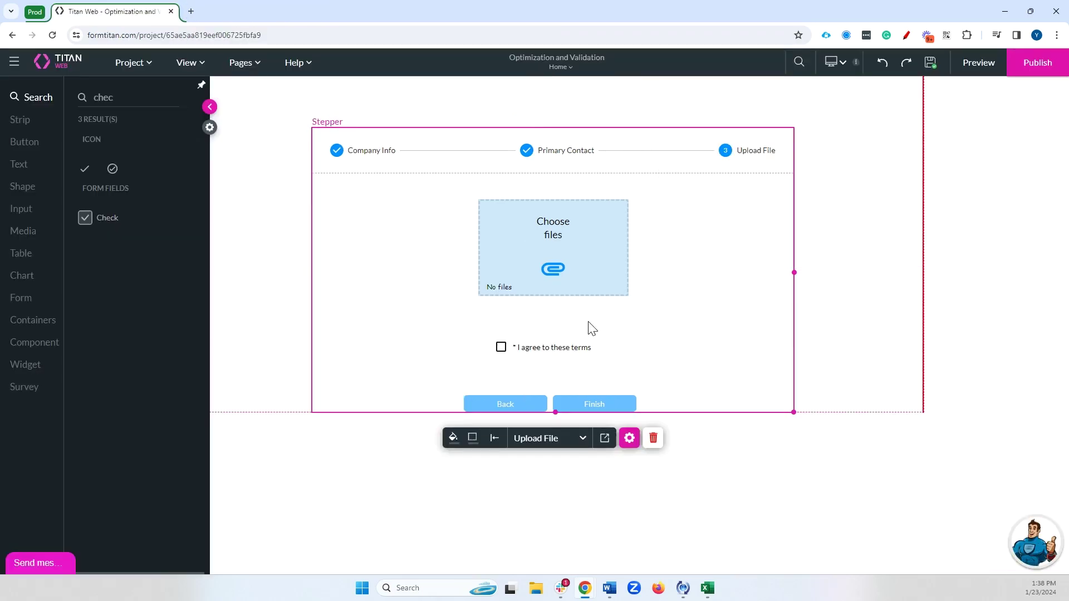
left_click(384, 153)
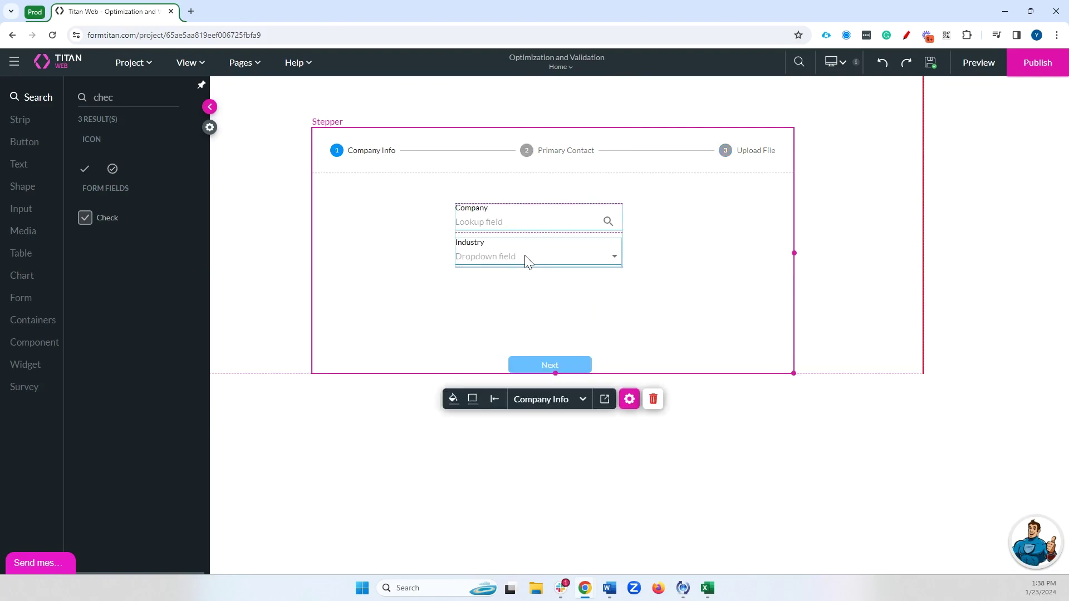
left_click(536, 226)
left_click(626, 258)
left_click(718, 214)
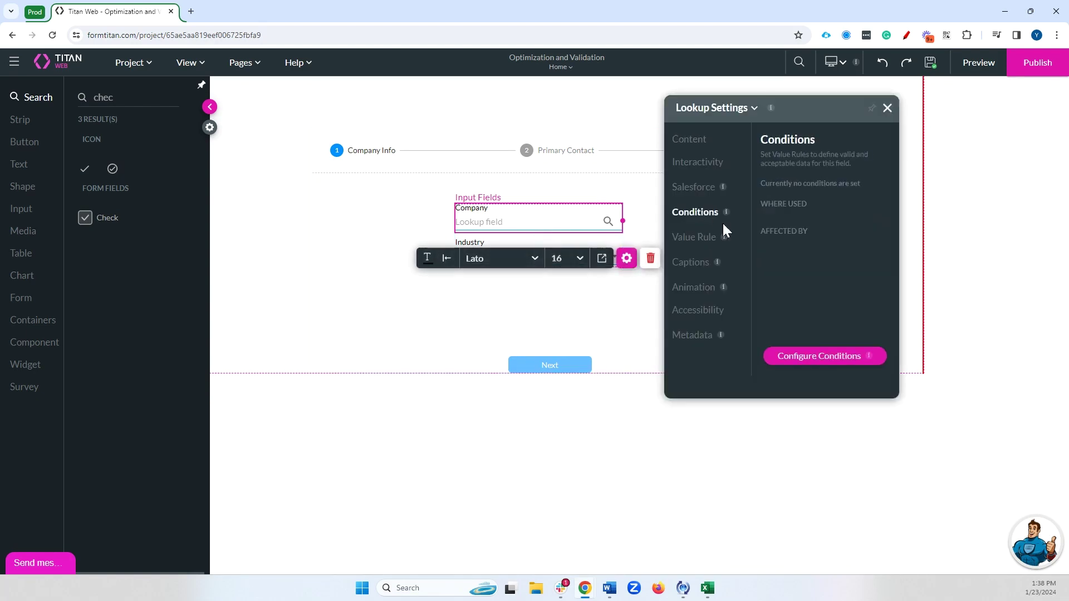
left_click(832, 358)
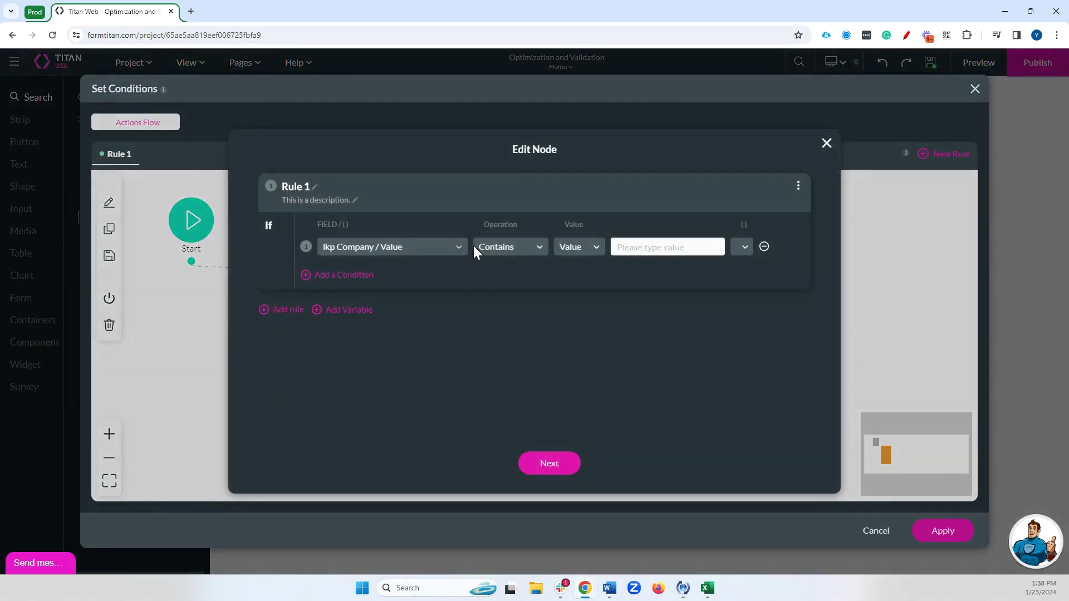
- Set the condition operation to 'is not empty' and add a Salesforce Action node on Then
left_click(507, 248)
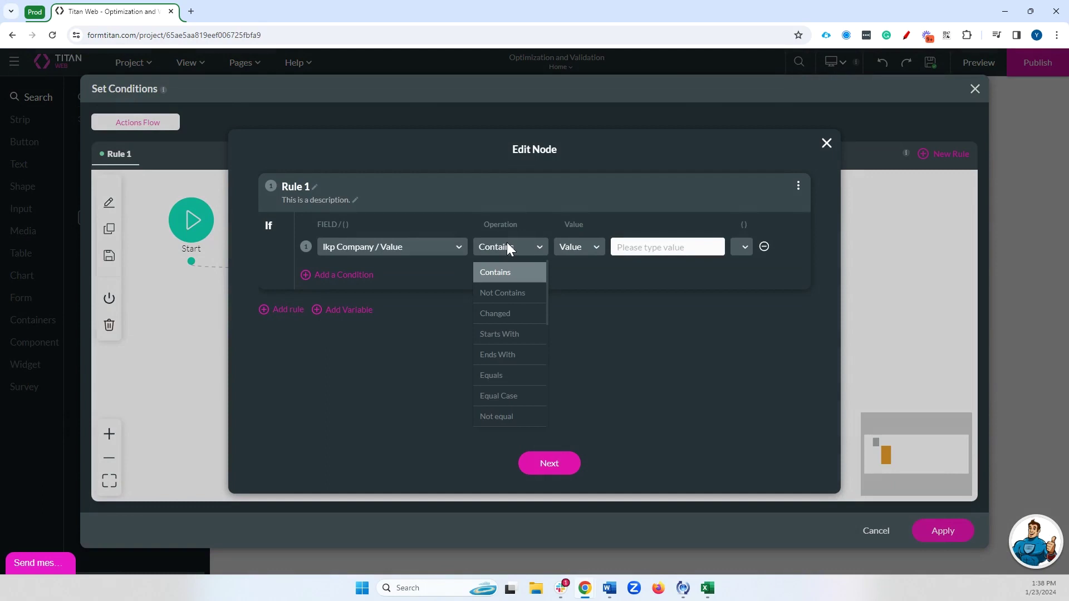
type("is")
left_click(520, 306)
left_click(520, 250)
type("is not")
left_click(519, 295)
left_click(575, 464)
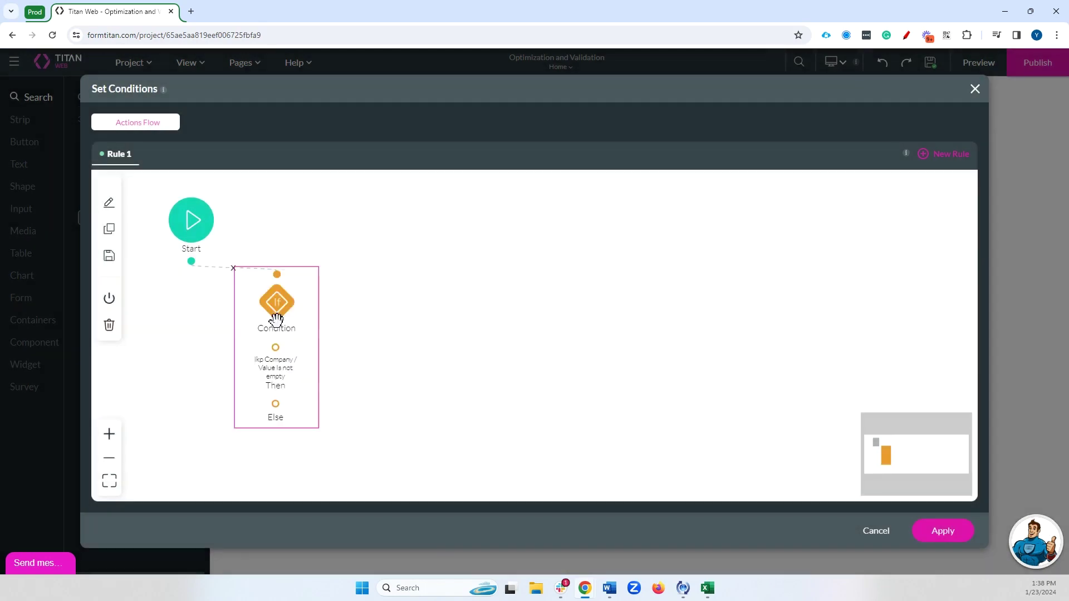
left_click(276, 348)
left_click(532, 462)
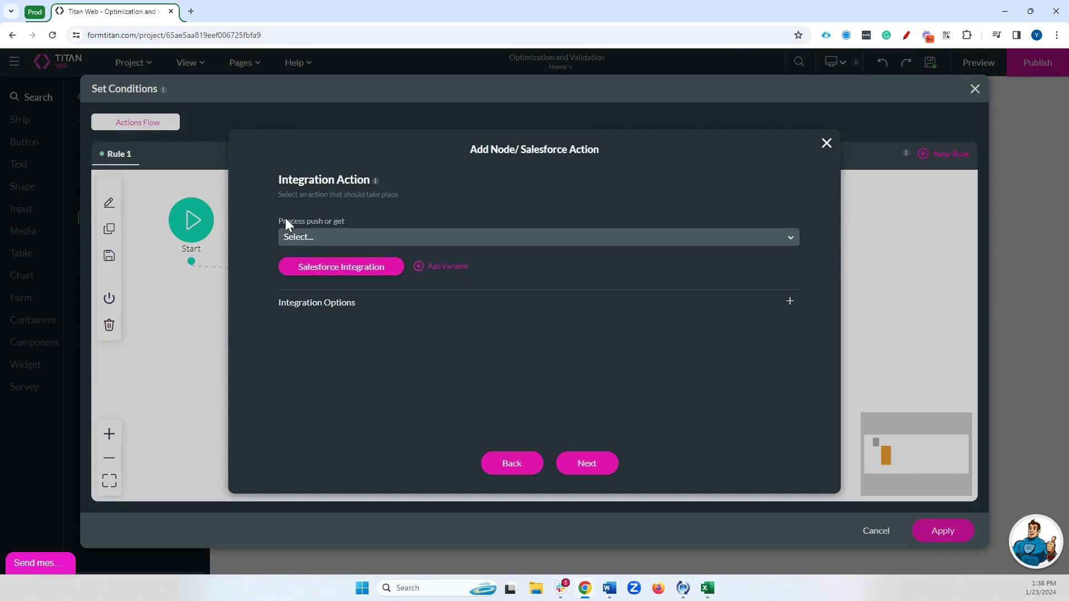
- Start a new Salesforce mapping on the Contact object
left_click(309, 265)
left_click(746, 215)
left_click(464, 189)
type("contact")
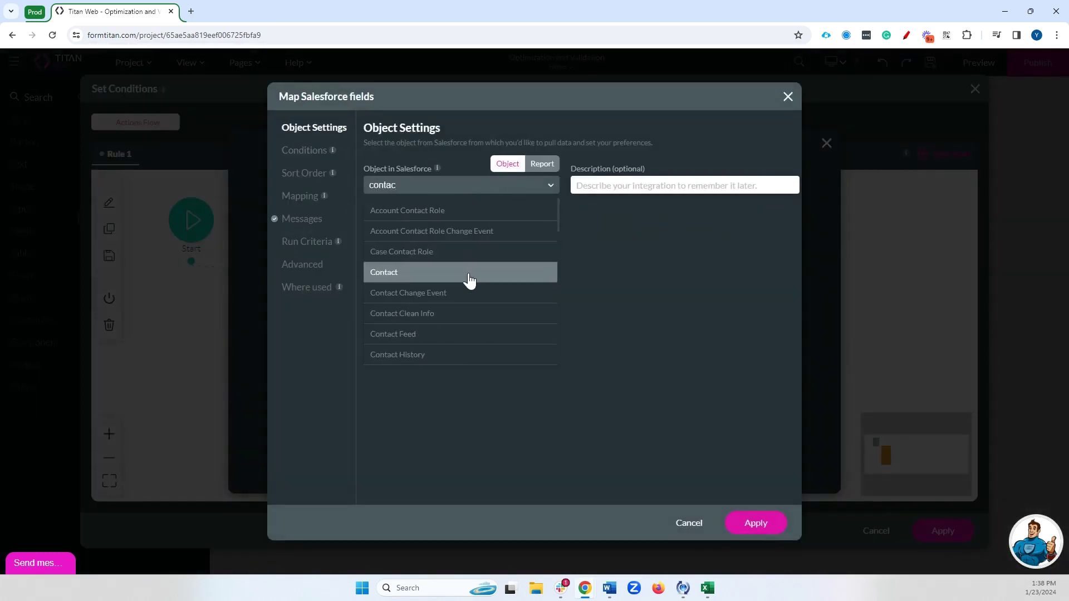
left_click(467, 273)
- Filter the Contact get by Account ID Equals Ikp Company / Value
left_click(322, 157)
left_click(442, 193)
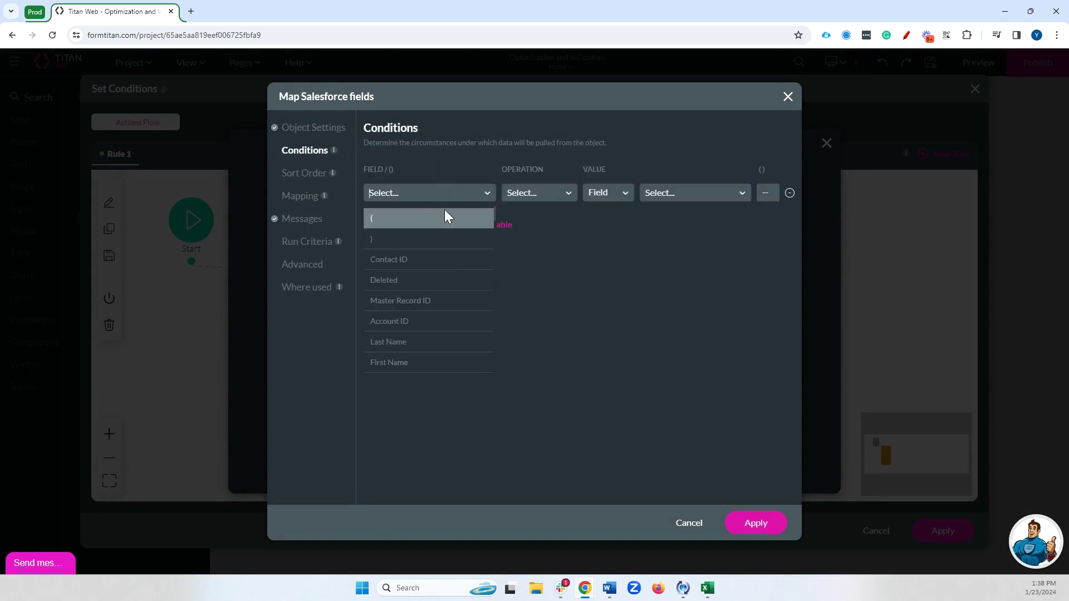
type("acc")
left_click(390, 217)
left_click(551, 193)
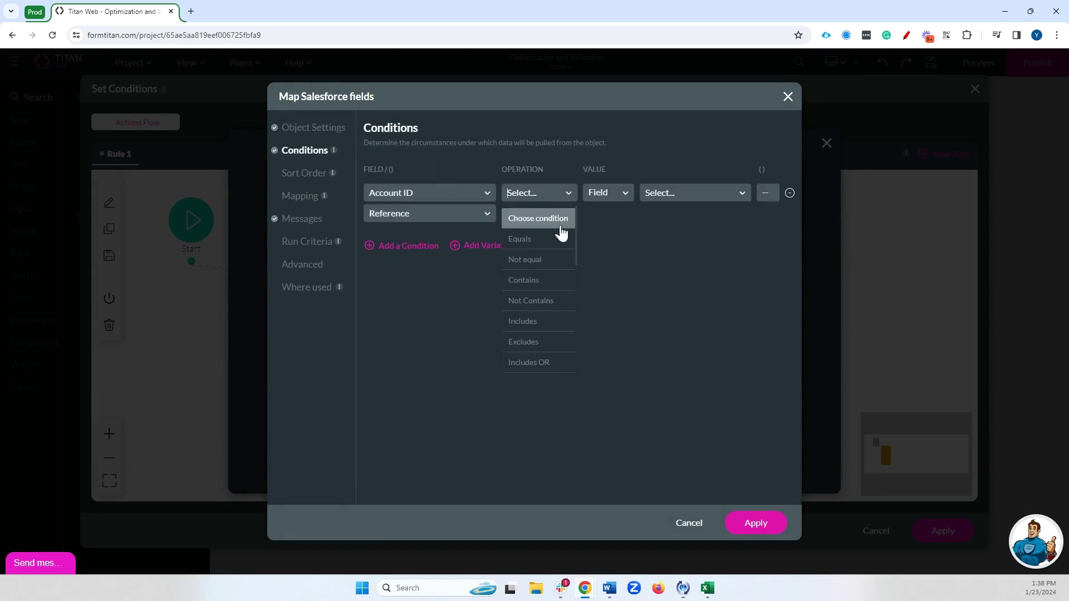
left_click(557, 239)
left_click(659, 193)
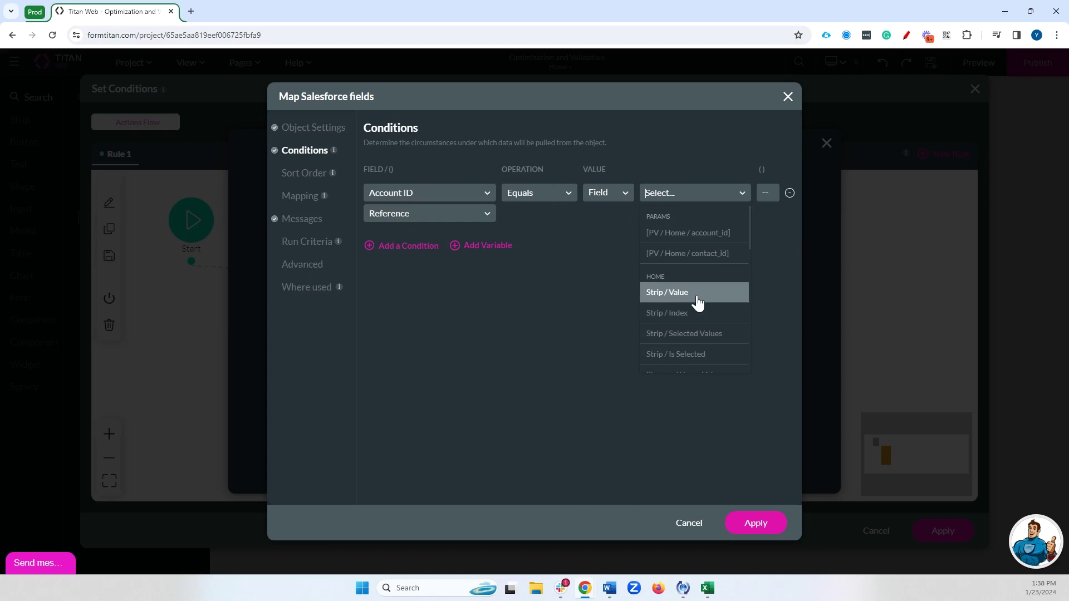
type("com")
left_click(684, 232)
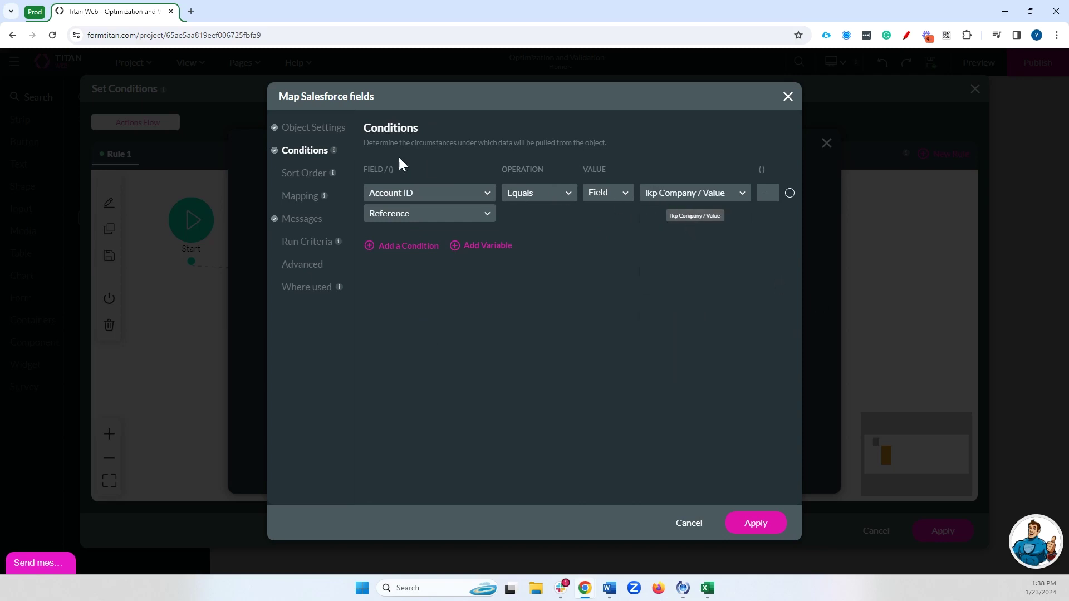
- Map txt First Name, txt Last Name and eml Email to First Name, Last Name, Email, and save
left_click(301, 196)
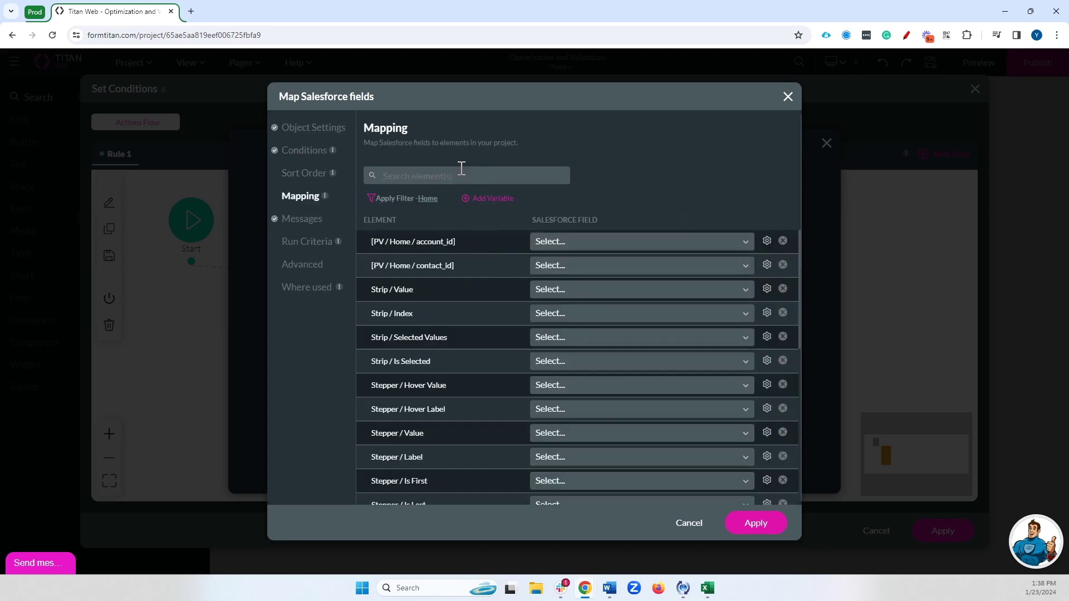
left_click(462, 168)
type("fir")
left_click(599, 265)
type("fir")
left_click(675, 310)
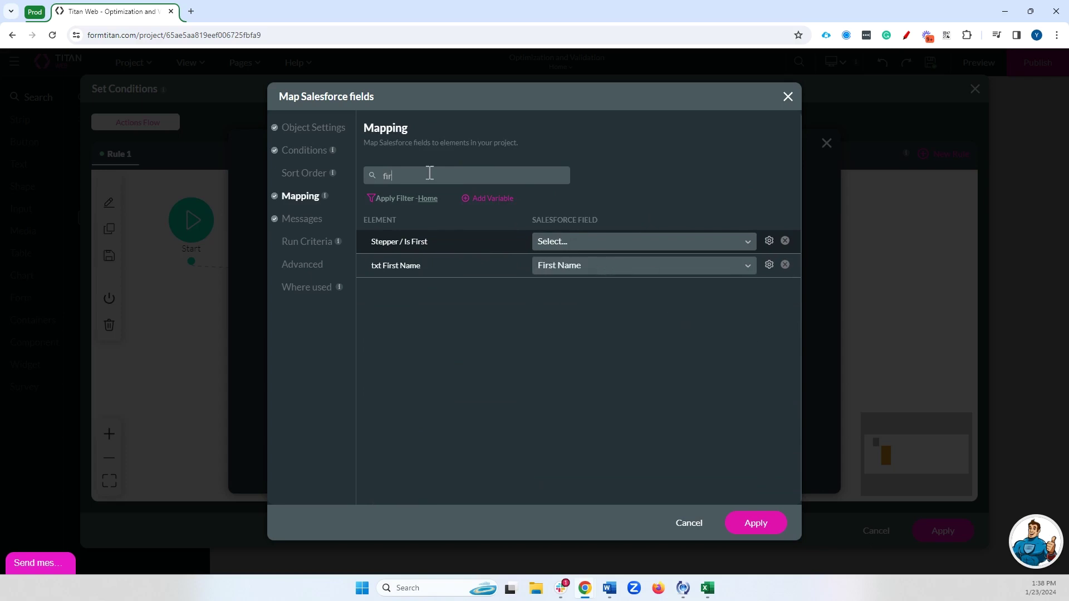
type("las")
left_click(620, 267)
type("las")
left_click(622, 290)
double_click(468, 172)
type("emai")
left_click(612, 241)
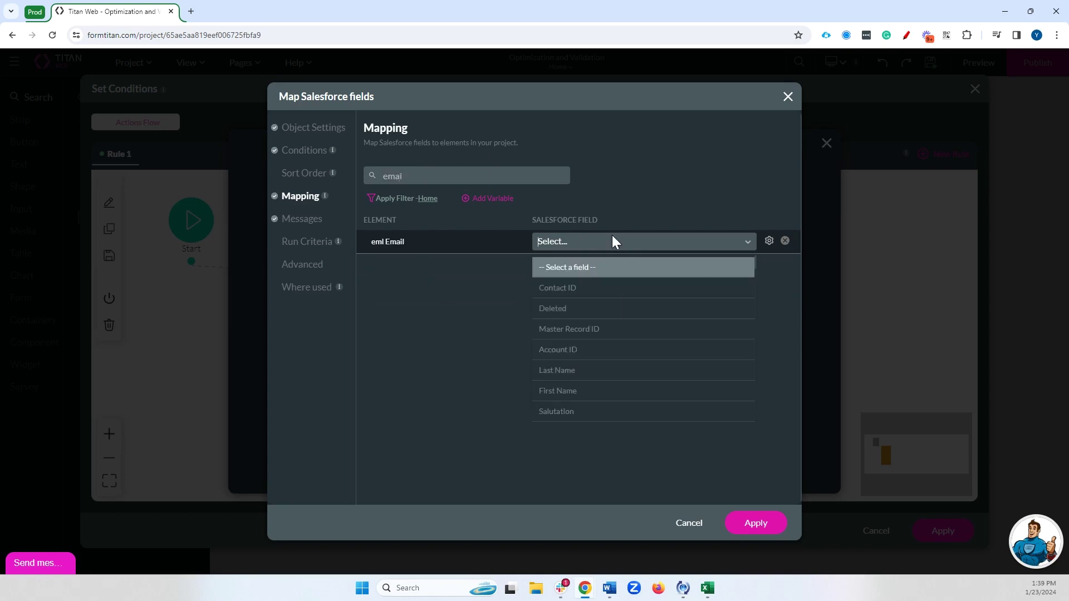
type("ema")
left_click(667, 269)
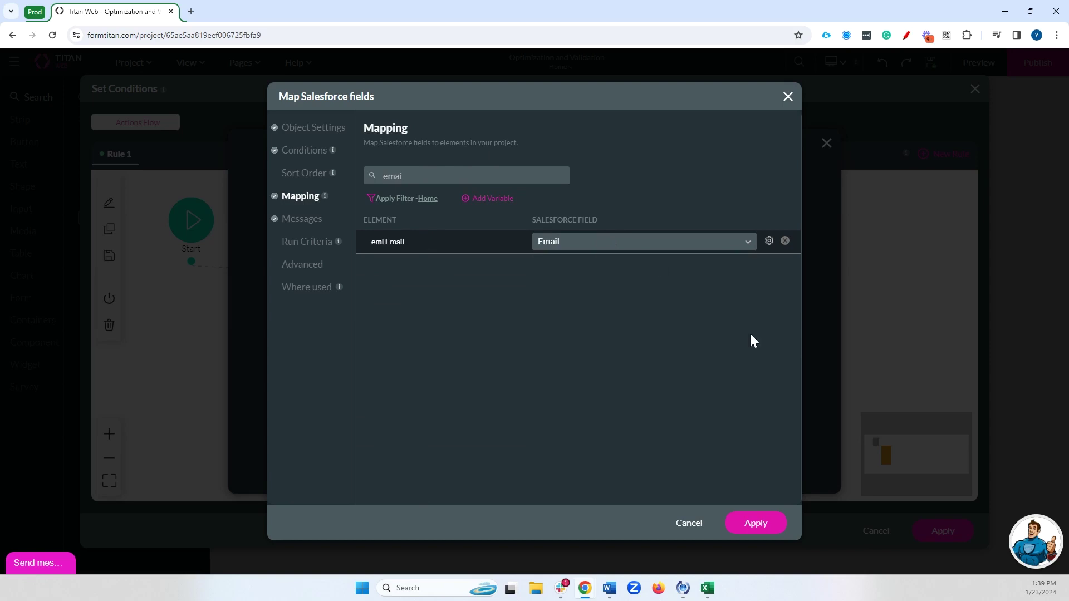
left_click(785, 522)
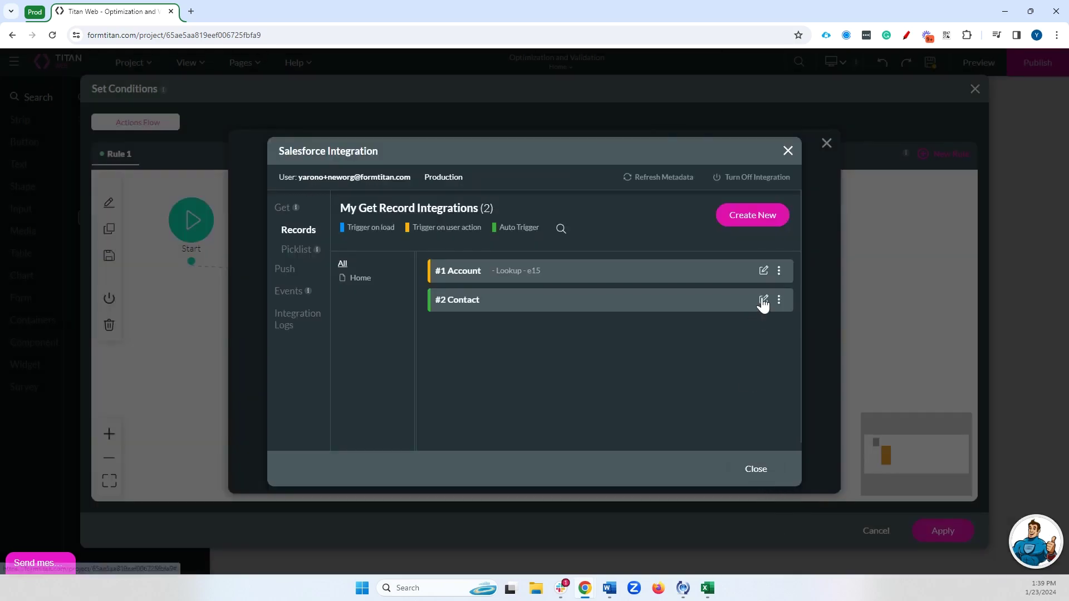
- Set the #2 Contact get to trigger on User action and save its settings
left_click(763, 301)
left_click(454, 228)
left_click(439, 295)
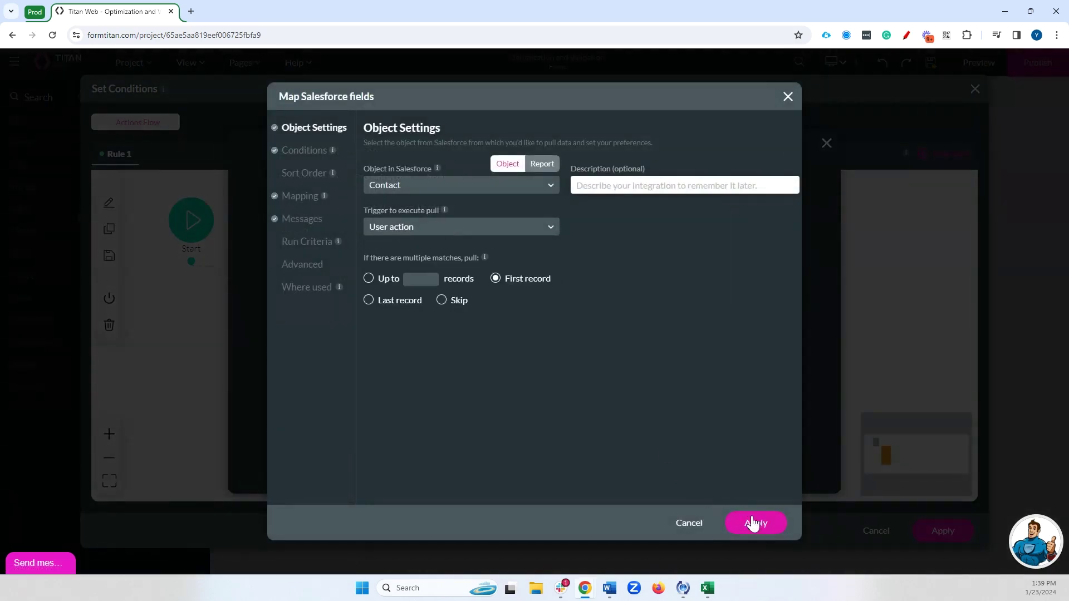
left_click(746, 515)
left_click(778, 483)
- Insert the #2 Contact (get) node tagged 'Get contact of account' and save the flow
left_click(499, 243)
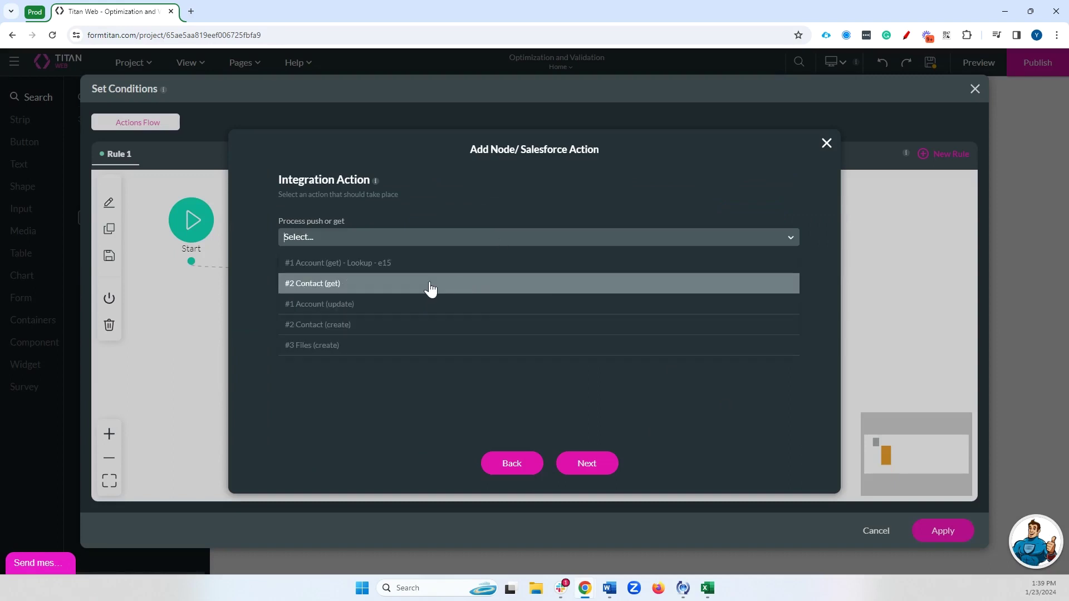
left_click(382, 292)
left_click(603, 464)
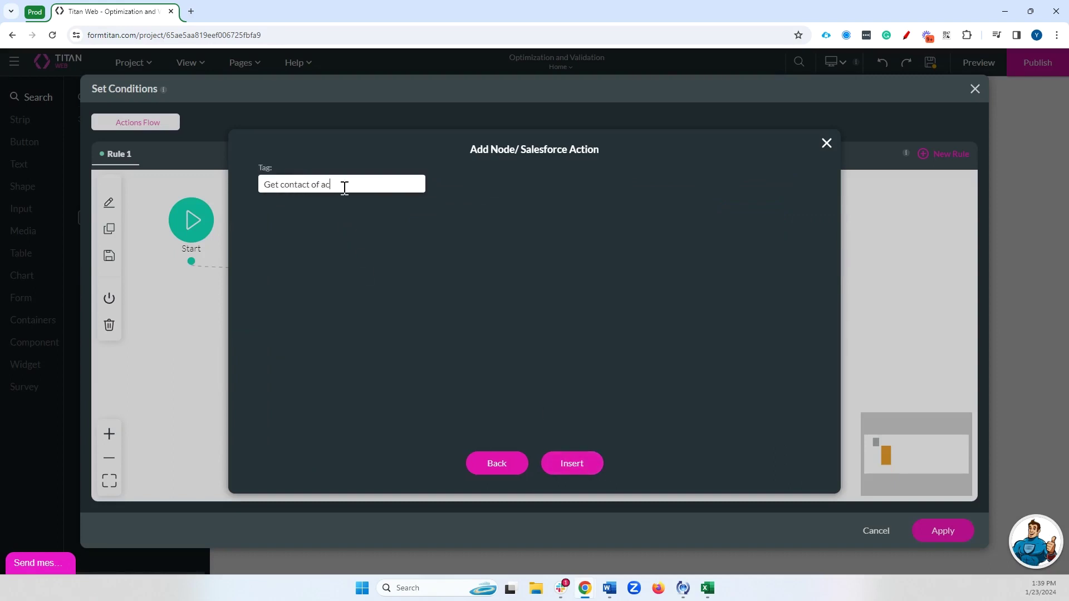
left_click(563, 461)
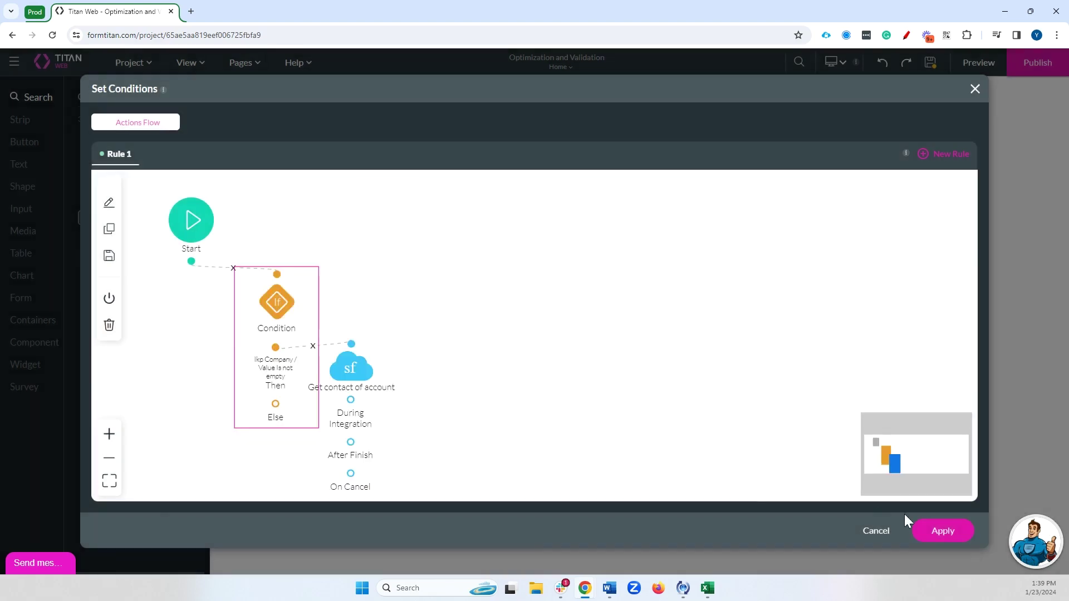
left_click(942, 531)
- In preview, choose the first aaa account from the Company list and advance to Primary Contact
left_click(978, 63)
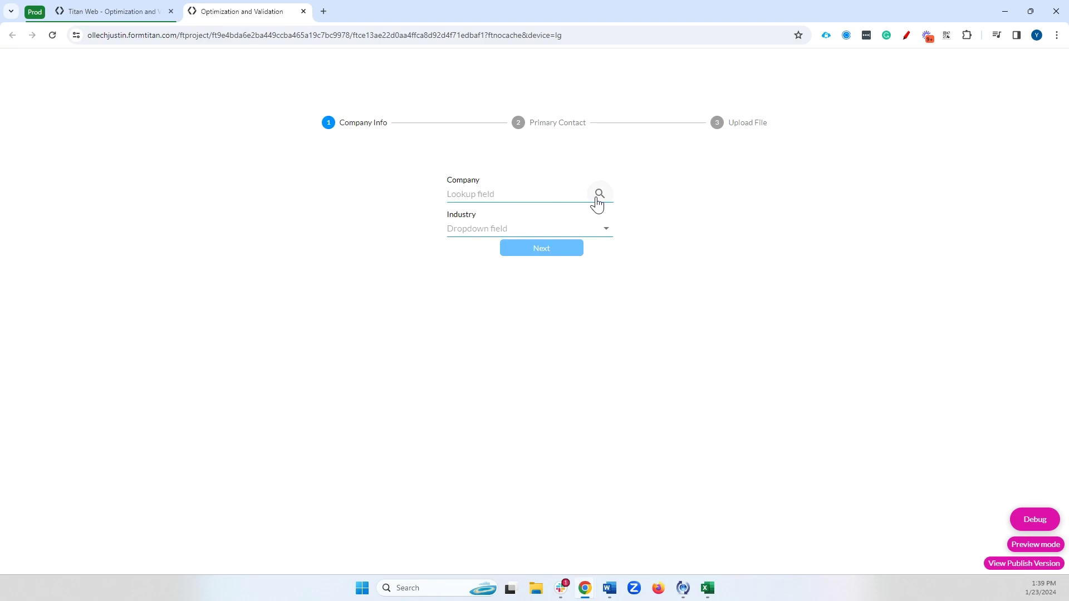
left_click(598, 196)
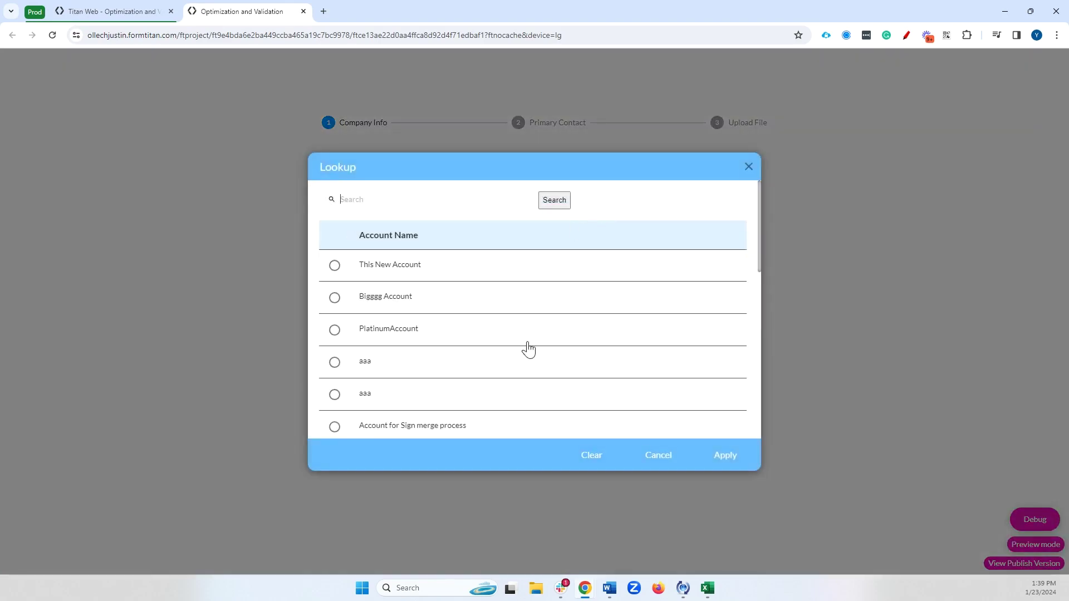
scroll(531, 348, "down", 1)
scroll(540, 342, "down", 1)
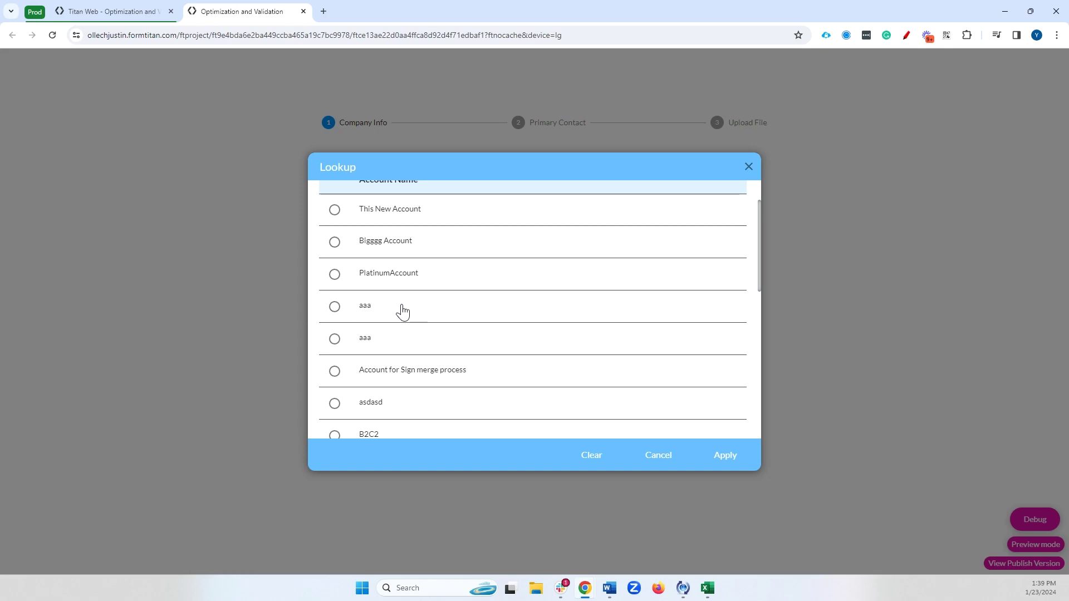
left_click(333, 313)
left_click(724, 456)
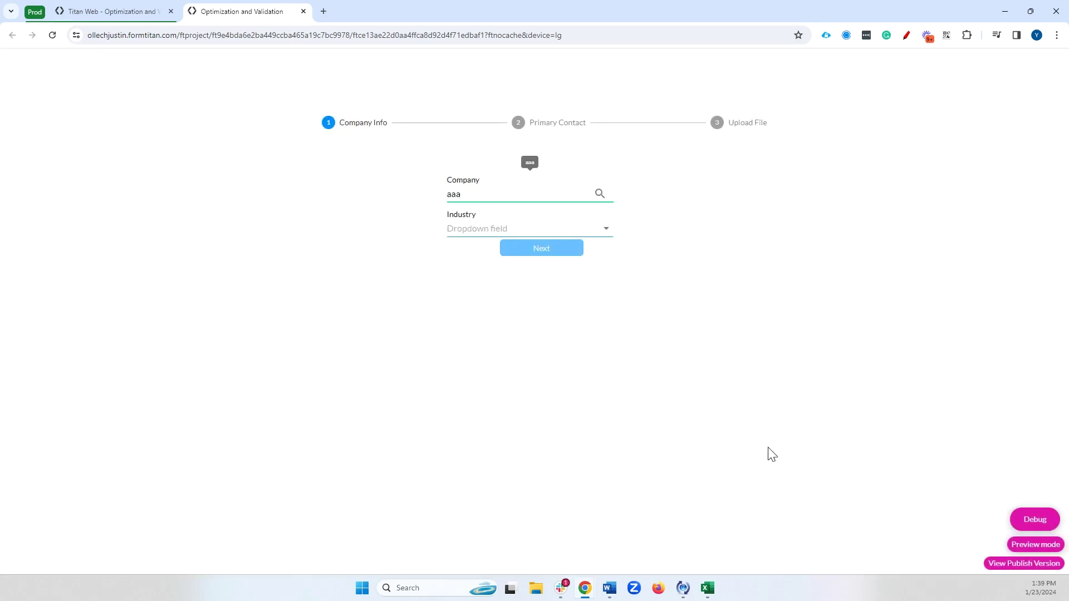
left_click(548, 124)
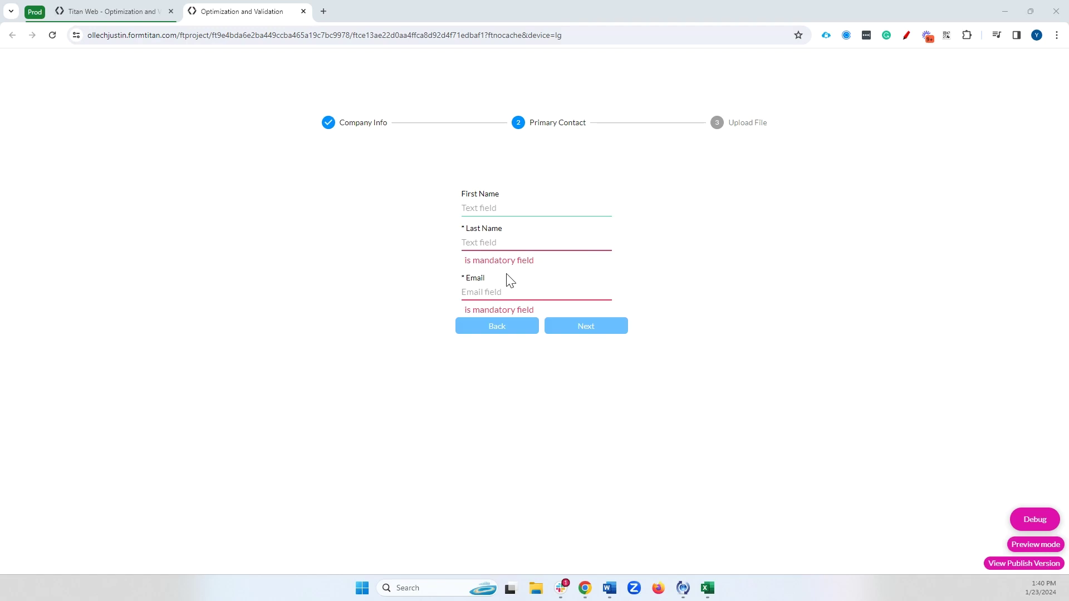
- Tick Ignore Validations on the 'Get contact of account' node, re-save it and apply the flow
left_click(304, 12)
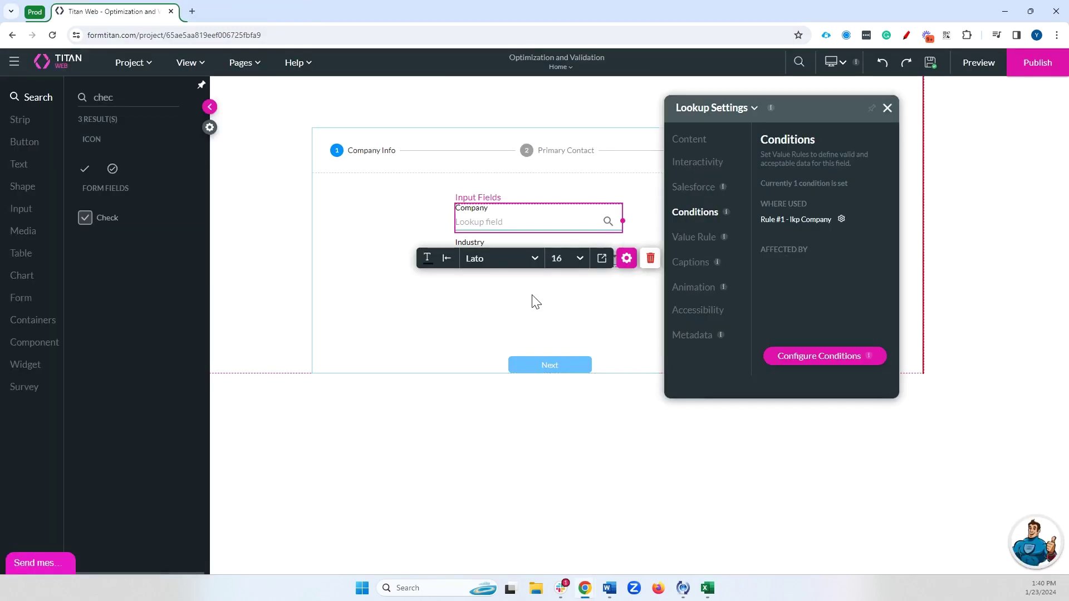
left_click(800, 356)
left_click_drag(320, 367, 373, 321)
double_click(418, 304)
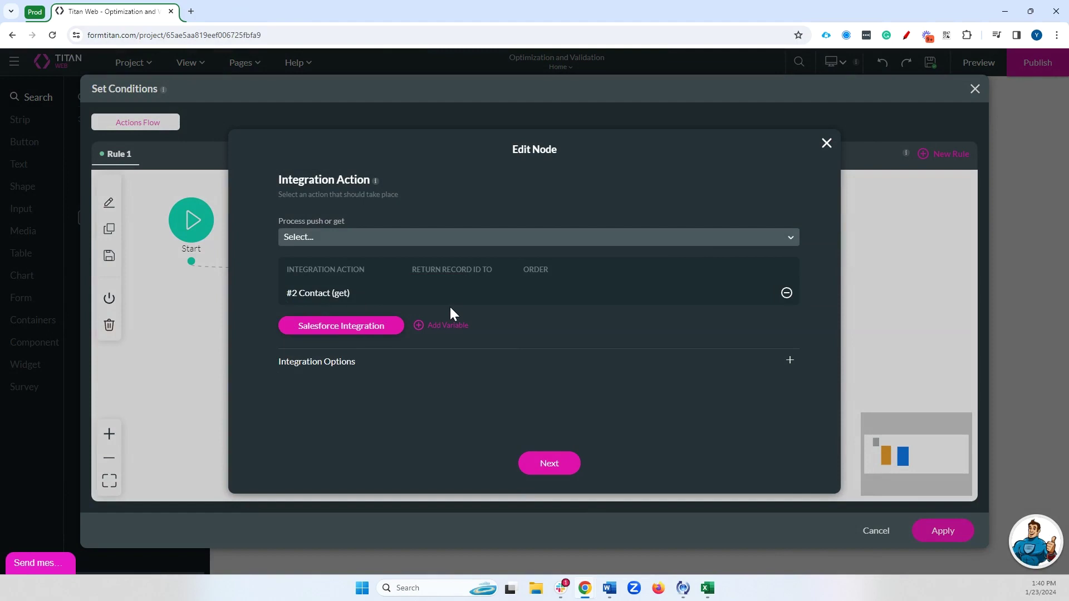
left_click(337, 362)
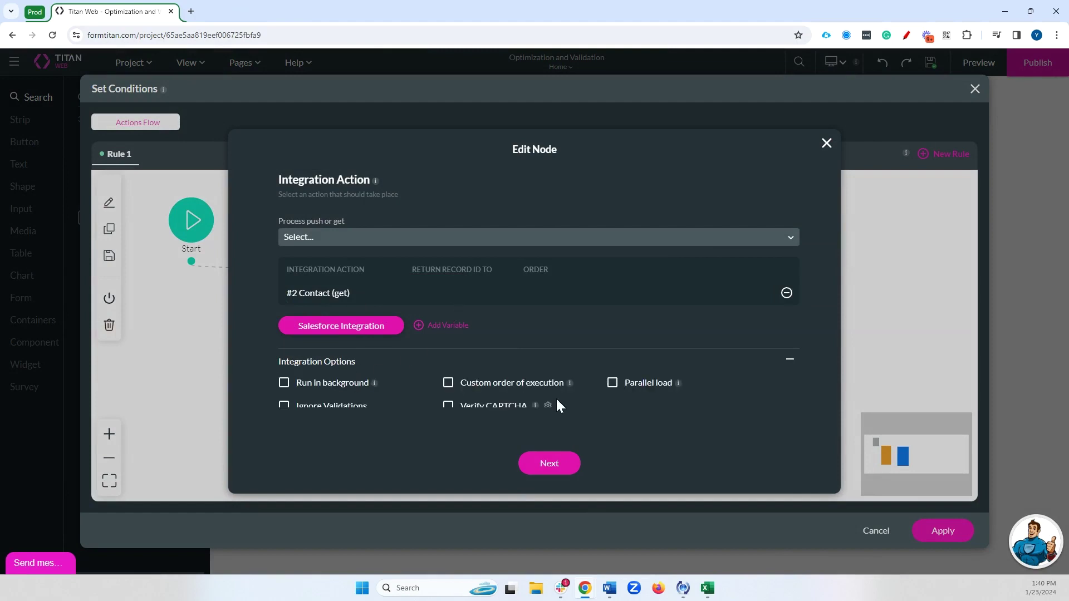
left_click(284, 407)
left_click(548, 466)
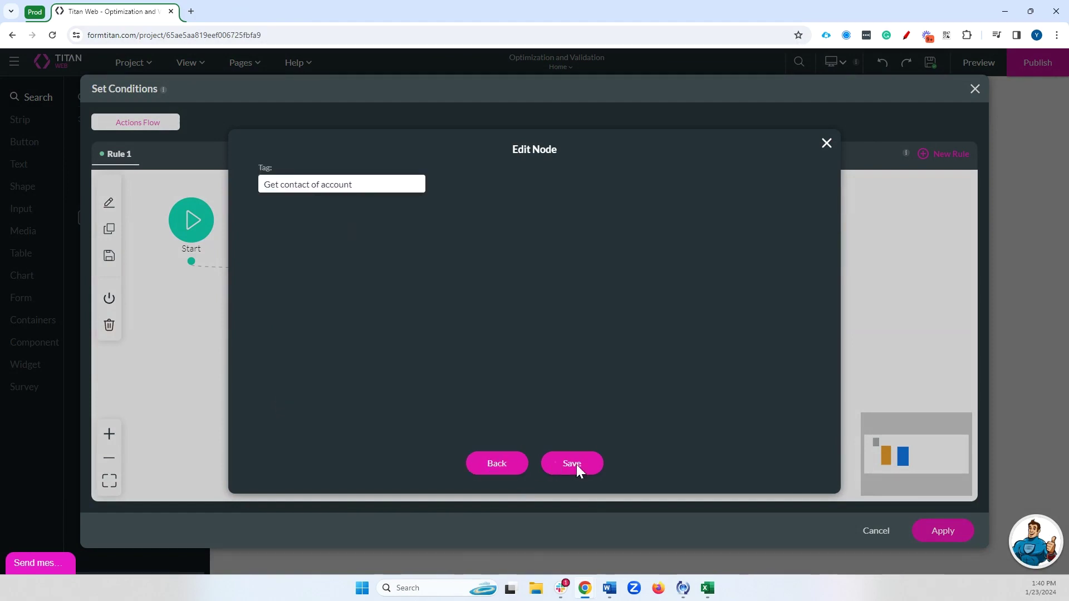
left_click(556, 469)
left_click(924, 534)
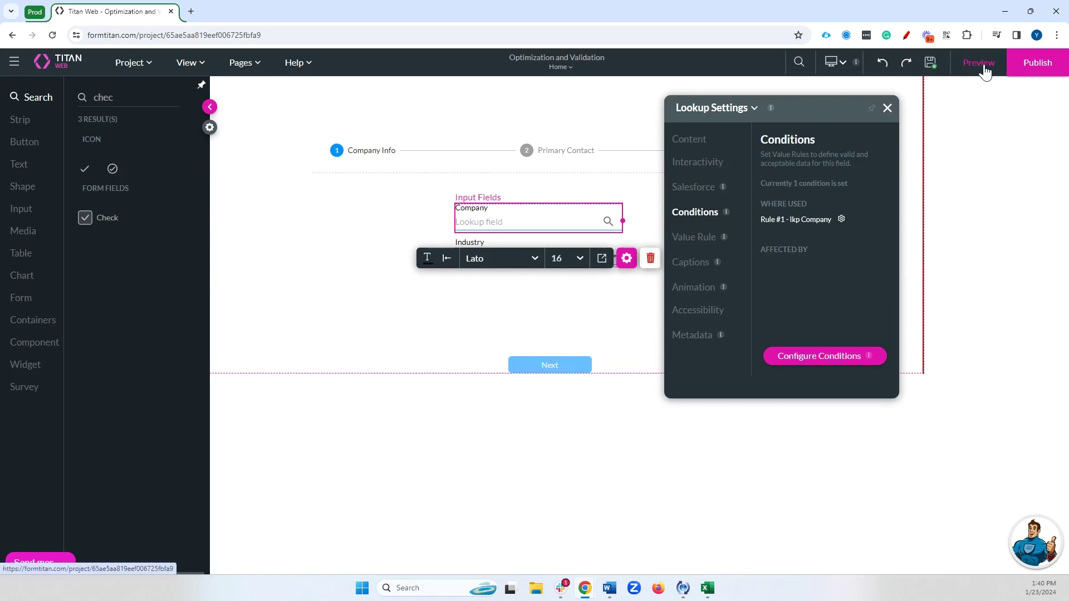
- Preview again, enter aaa in Company, pick the first result and continue to Primary Contact
left_click(985, 67)
left_click(479, 193)
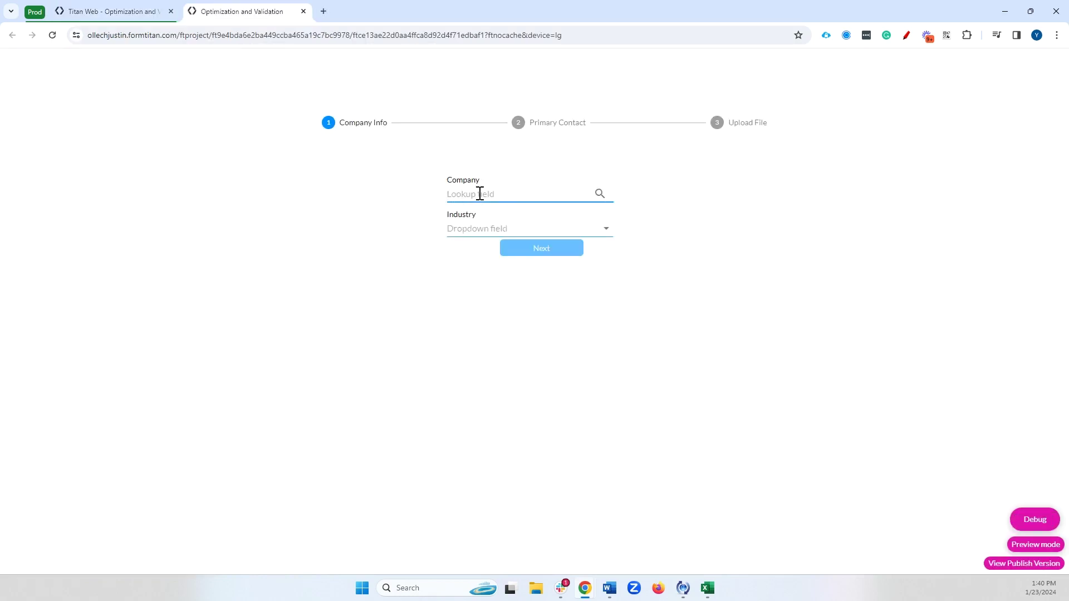
type("aaa")
left_click(484, 216)
left_click(570, 129)
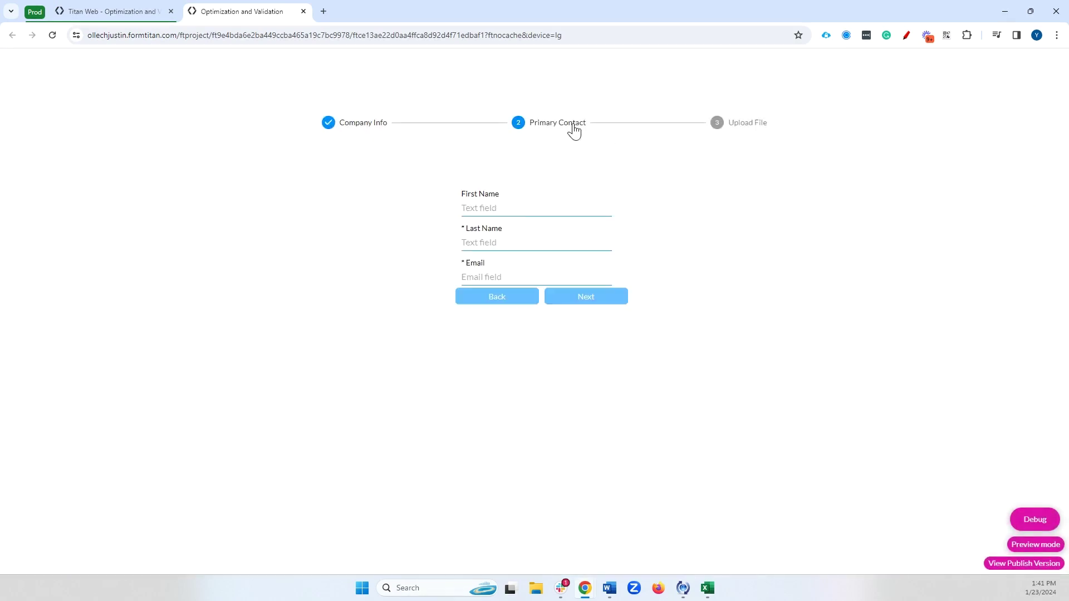